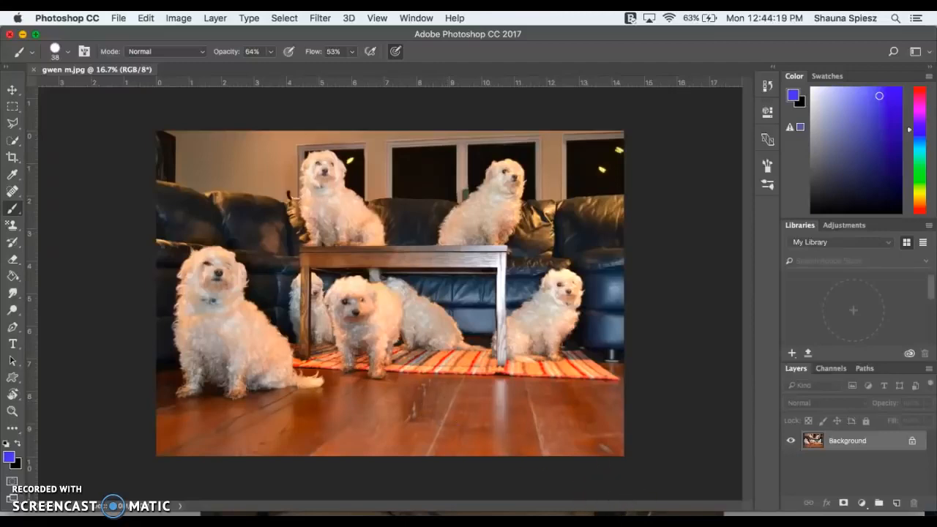
- Look through the dog photos DSC_0197.jpg to DSC_0208.jpg in the untitled folder in Finder
{"action": "left_click", "coordinate": [607, 515]}
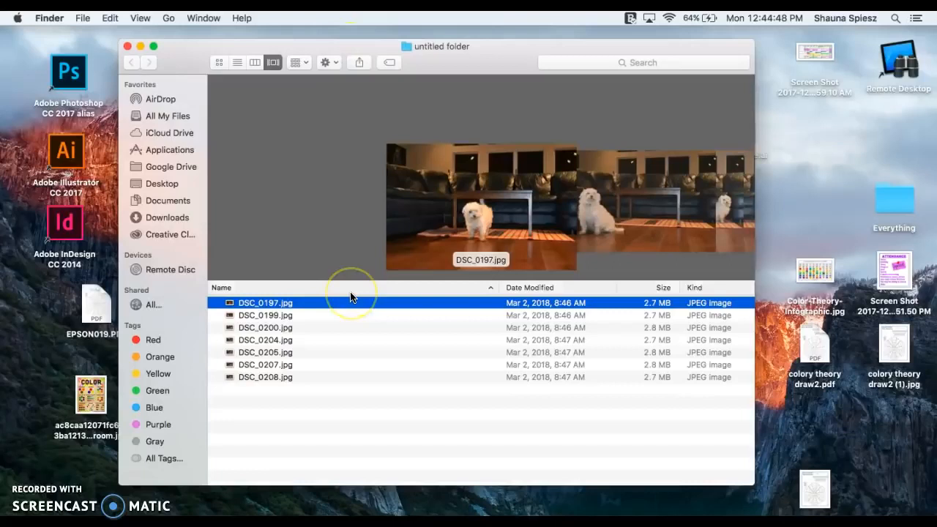
{"action": "key", "text": "Down"}
{"action": "key", "text": "Down"}
{"action": "key", "text": "Down"}
{"action": "key", "text": "Down"}
{"action": "key", "text": "Down"}
{"action": "key", "text": "Down"}
{"action": "key", "text": "Up"}
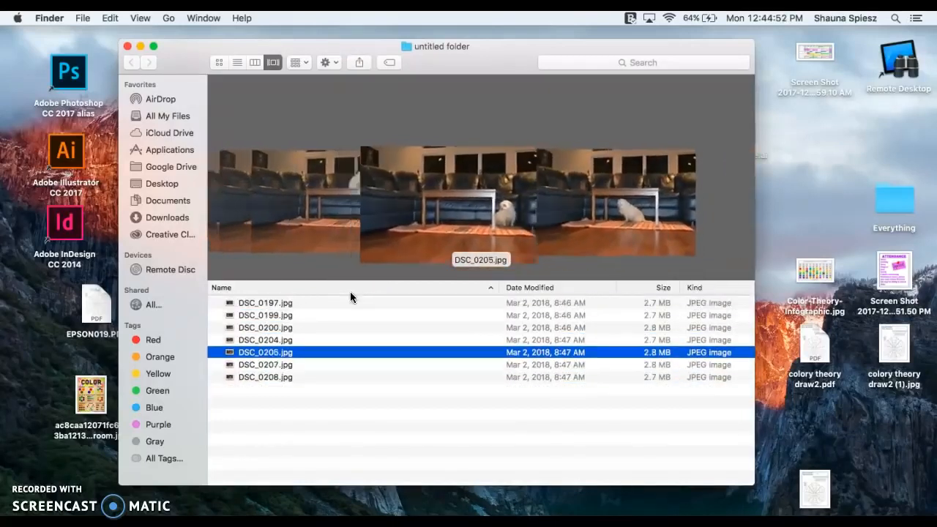
{"action": "key", "text": "Up"}
{"action": "key", "text": "Up"}
{"action": "key", "text": "Up"}
{"action": "key", "text": "Up"}
{"action": "key", "text": "Up"}
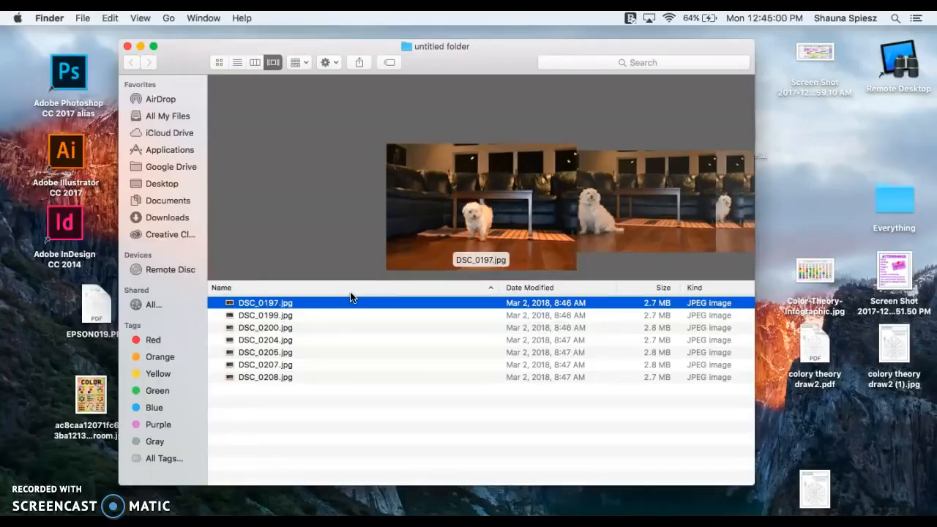
{"action": "key", "text": "Down"}
{"action": "key", "text": "Down"}
{"action": "key", "text": "Down"}
{"action": "key", "text": "Down"}
{"action": "key", "text": "Down"}
{"action": "key", "text": "Down"}
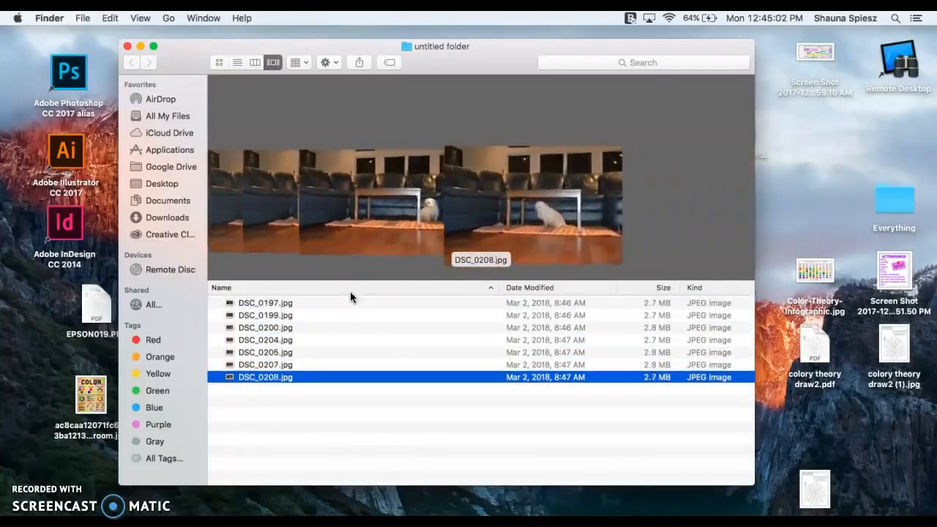
{"action": "key", "text": "Up"}
{"action": "key", "text": "Up"}
{"action": "key", "text": "Up"}
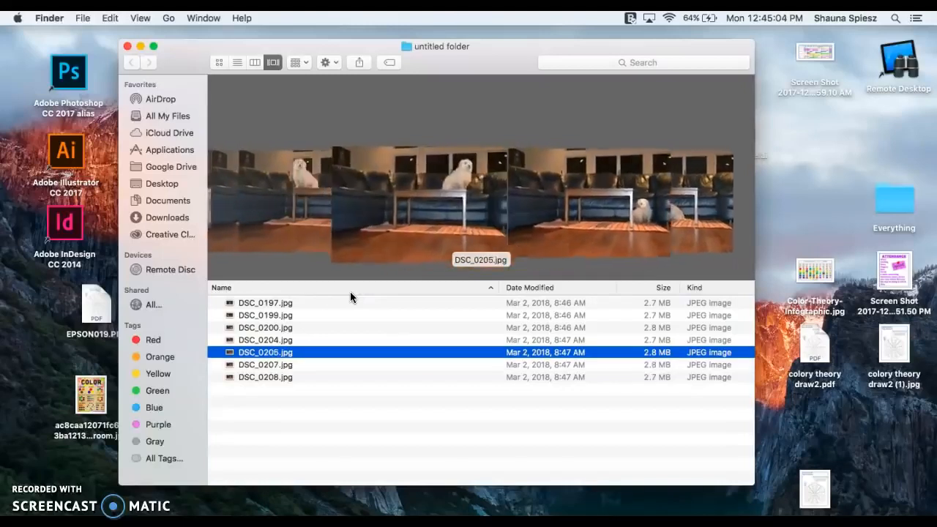
{"action": "key", "text": "Up"}
{"action": "key", "text": "Up"}
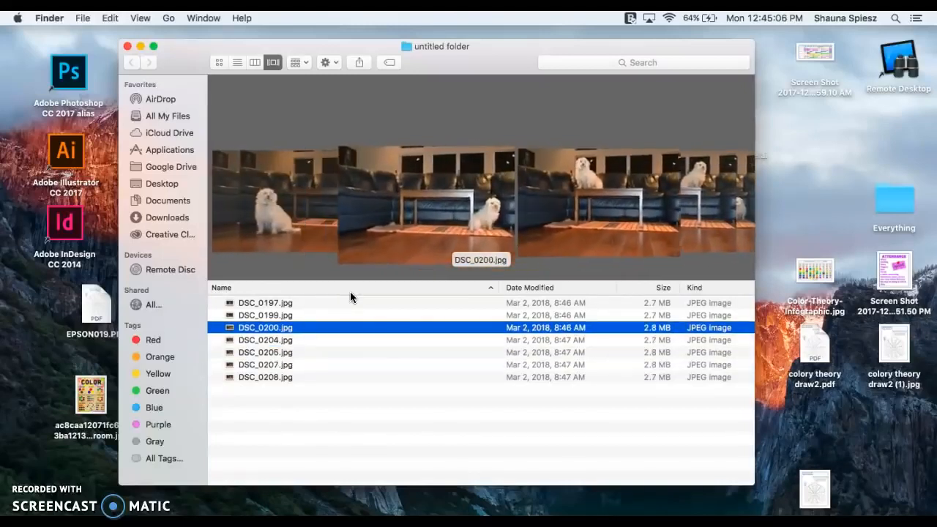
{"action": "key", "text": "Up"}
{"action": "key", "text": "Up"}
{"action": "key", "text": "Down"}
{"action": "key", "text": "Down"}
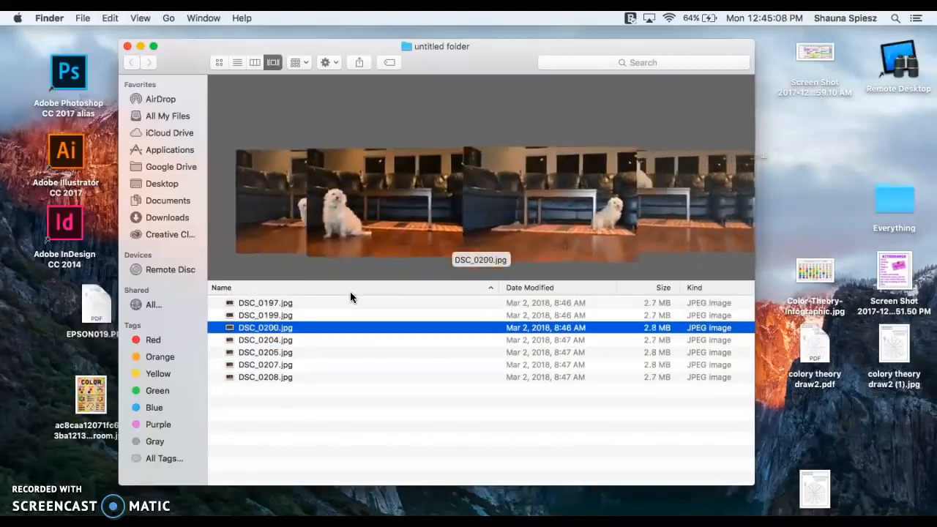
{"action": "key", "text": "Down"}
{"action": "key", "text": "Down"}
{"action": "key", "text": "Down"}
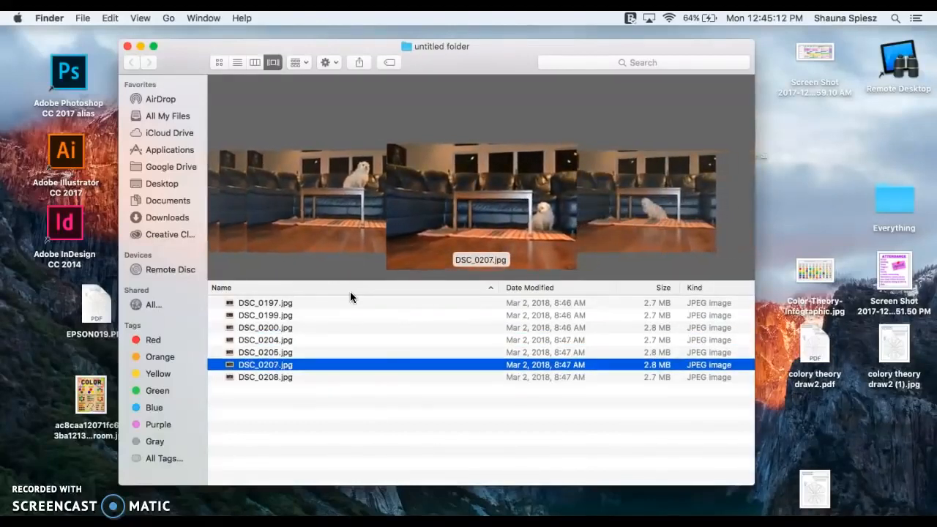
{"action": "key", "text": "Down"}
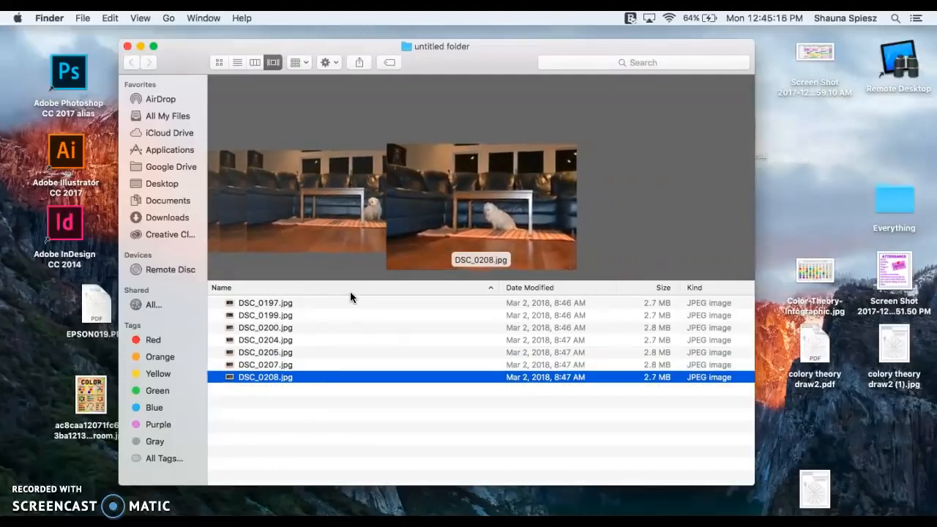
{"action": "key", "text": "Up"}
{"action": "key", "text": "Up"}
{"action": "key", "text": "Up"}
{"action": "key", "text": "Up"}
{"action": "key", "text": "Up"}
{"action": "key", "text": "Up"}
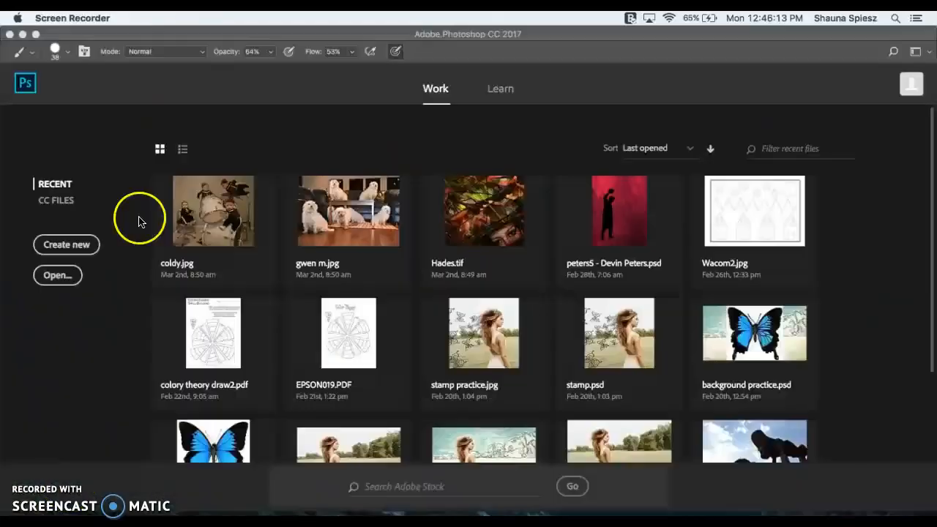
- Switch to Photoshop and start the Load Files into Stack script with individual files as the source
{"action": "left_click", "coordinate": [158, 35]}
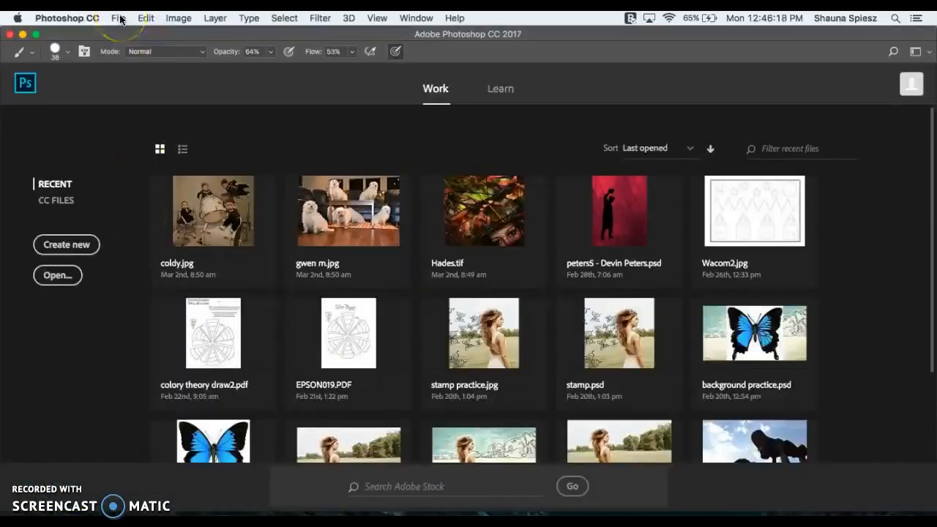
{"action": "left_click", "coordinate": [120, 18]}
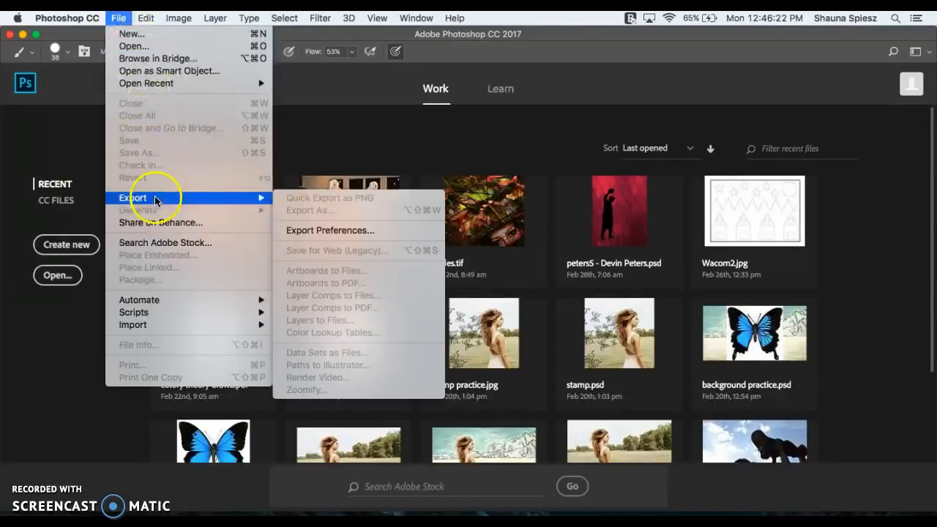
{"action": "mouse_move", "coordinate": [160, 318]}
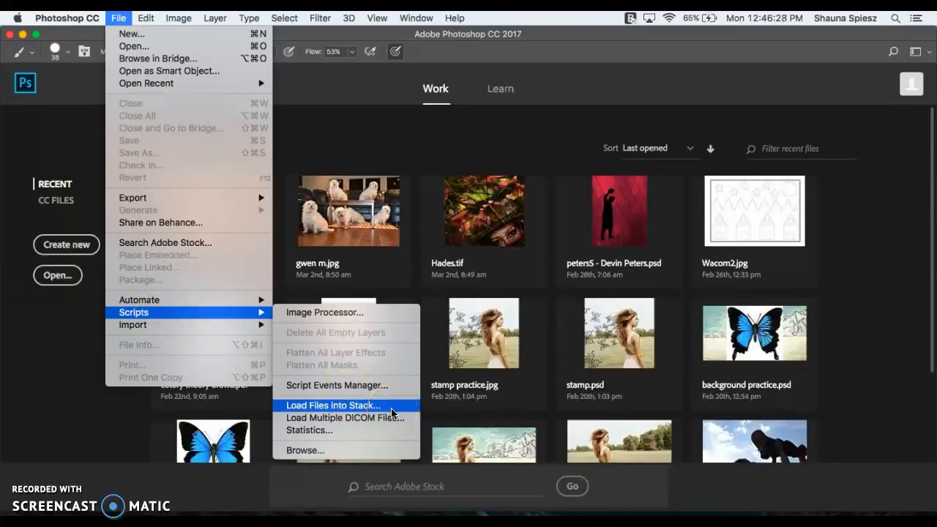
{"action": "left_click", "coordinate": [391, 410]}
{"action": "left_click_drag", "start_coordinate": [437, 208], "coordinate": [357, 107]}
{"action": "left_click", "coordinate": [246, 186]}
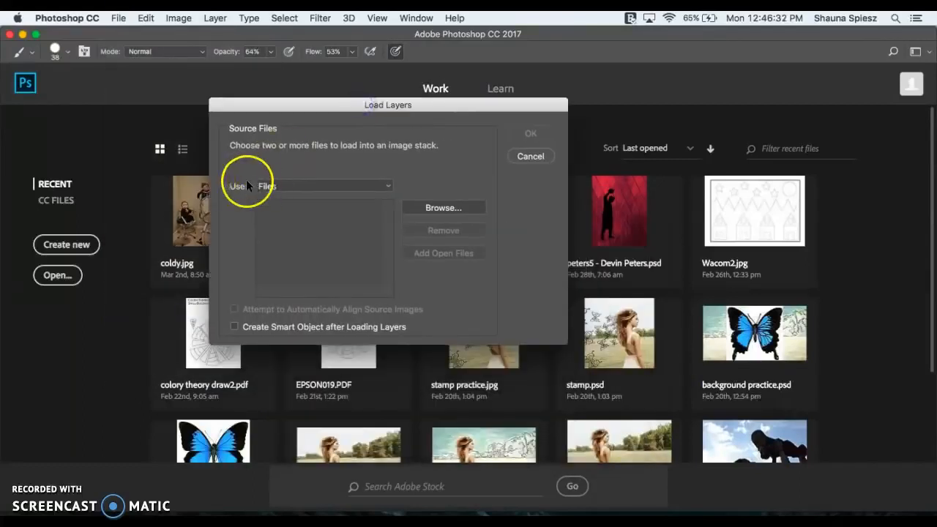
{"action": "left_click", "coordinate": [271, 183]}
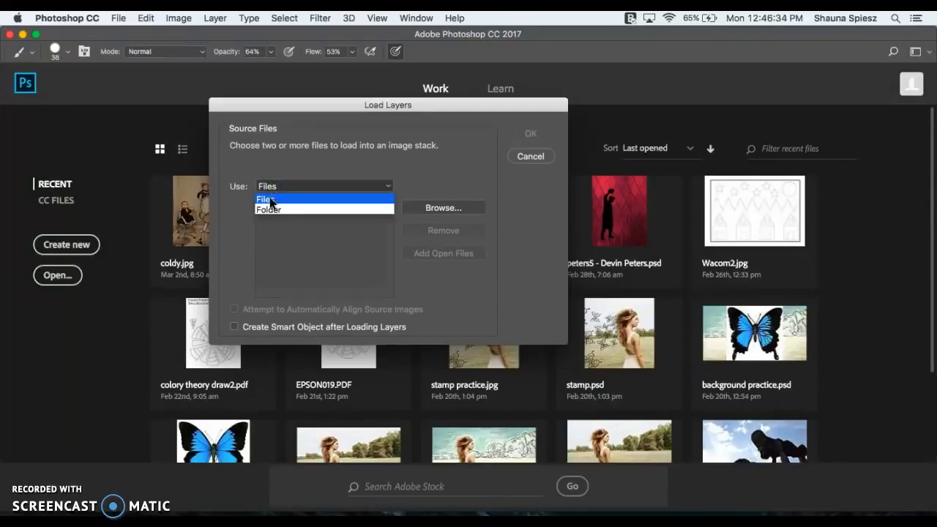
{"action": "left_click", "coordinate": [270, 197]}
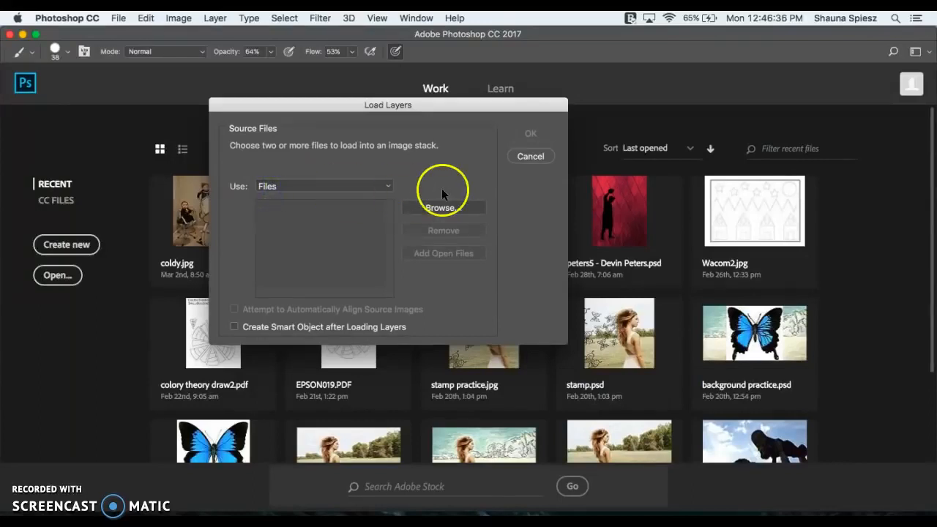
- Select all the photos from DSC_0197.jpg to DSC_0208.jpg in the desktop's untitled folder as source files
{"action": "left_click", "coordinate": [429, 209]}
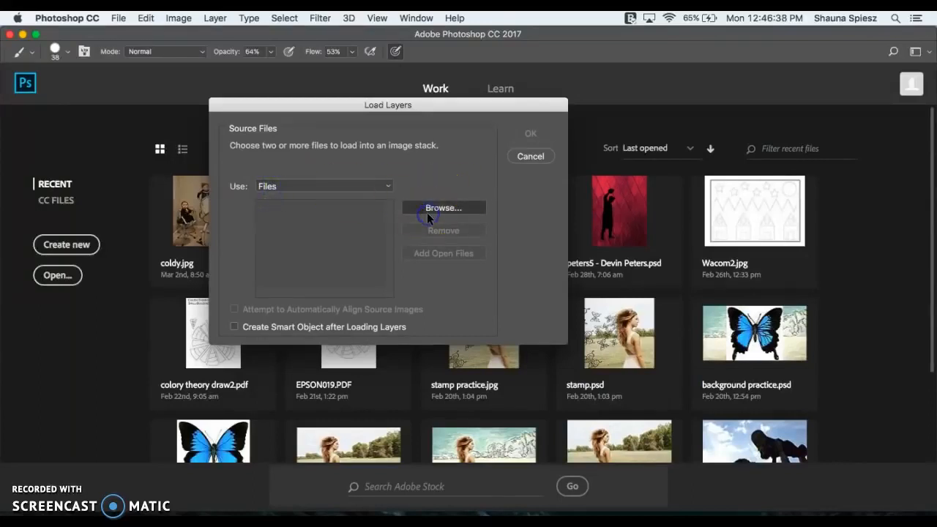
{"action": "left_click", "coordinate": [442, 300]}
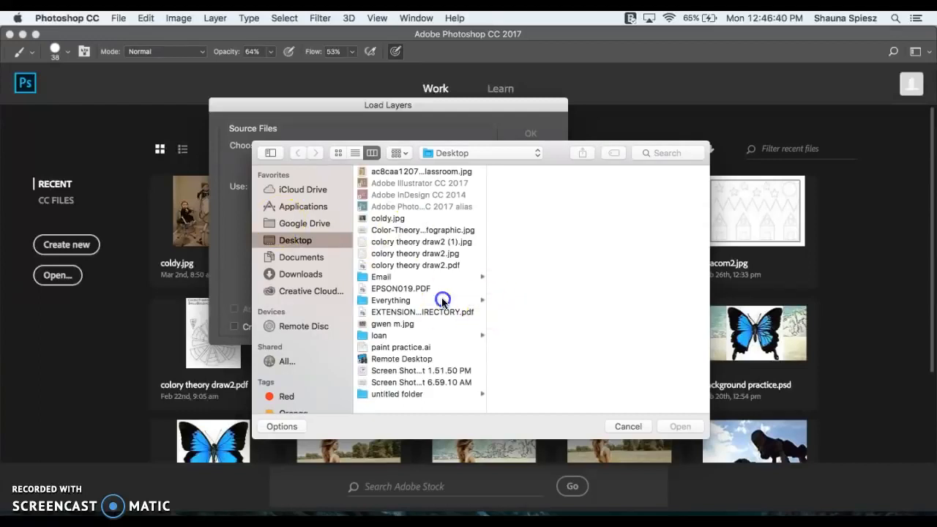
{"action": "left_click", "coordinate": [388, 394]}
{"action": "left_click", "coordinate": [538, 172]}
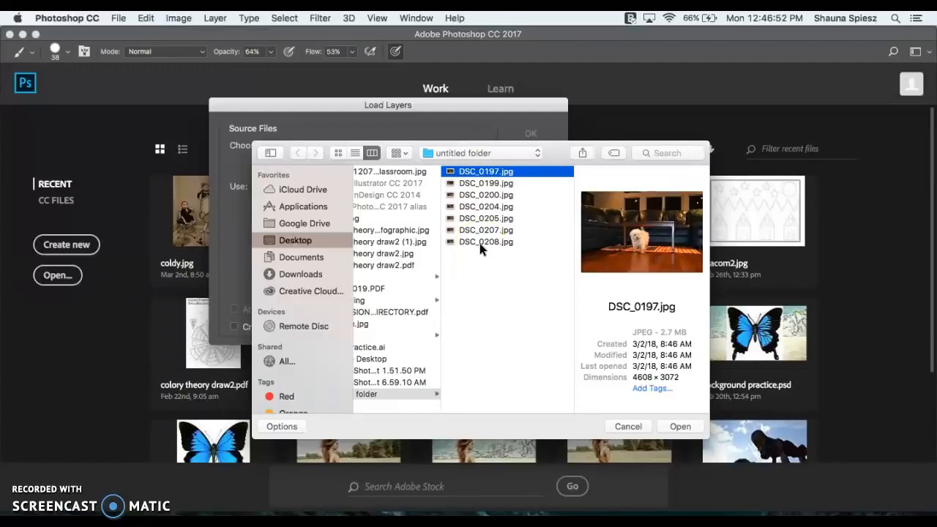
{"action": "left_click", "coordinate": [469, 183], "text": "shift"}
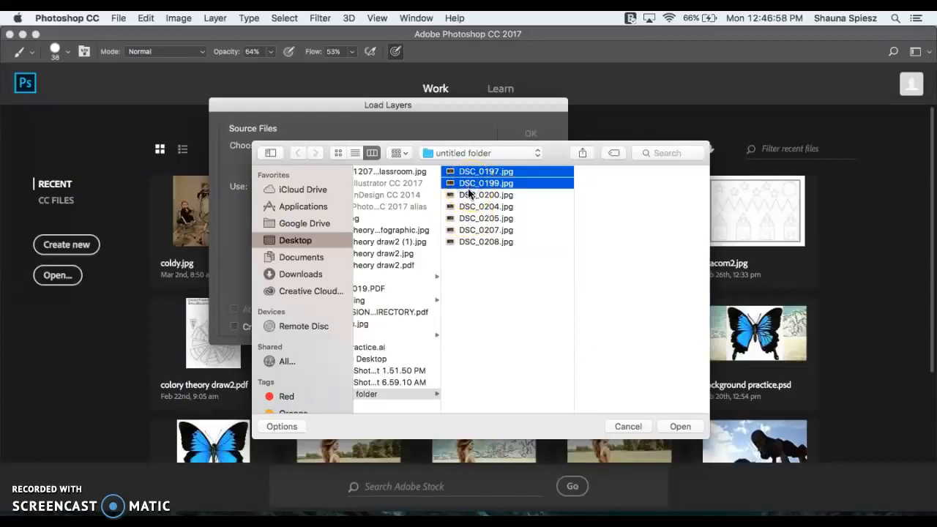
{"action": "left_click", "coordinate": [469, 195], "text": "shift"}
{"action": "left_click", "coordinate": [469, 207], "text": "shift"}
{"action": "left_click", "coordinate": [467, 218], "text": "shift"}
{"action": "left_click", "coordinate": [466, 230], "text": "shift"}
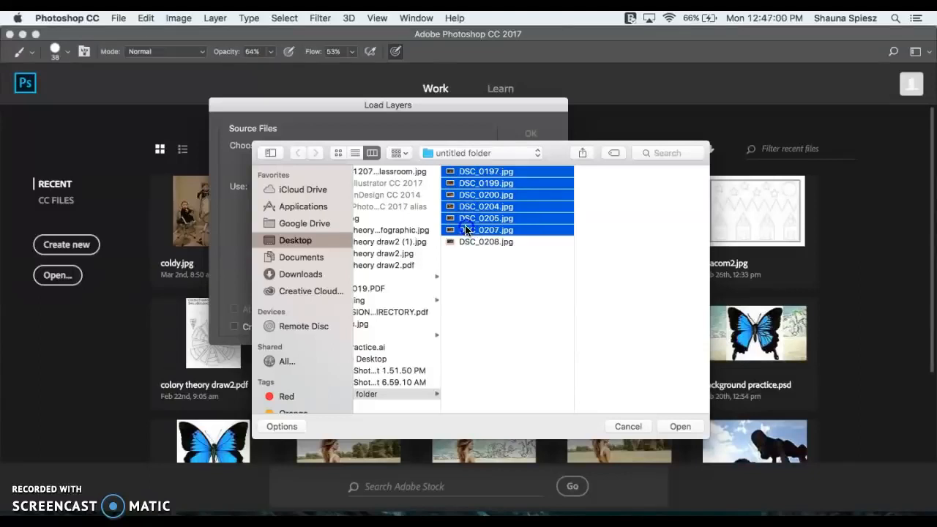
{"action": "left_click", "coordinate": [463, 242], "text": "shift"}
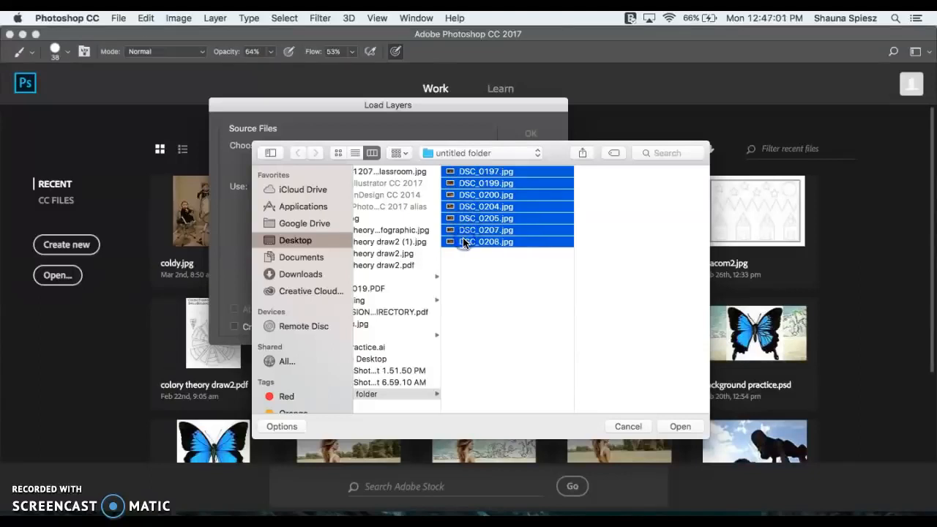
- Load all the selected photos into one layer stack with automatic alignment of the source images enabled
{"action": "left_click", "coordinate": [481, 196], "text": "super"}
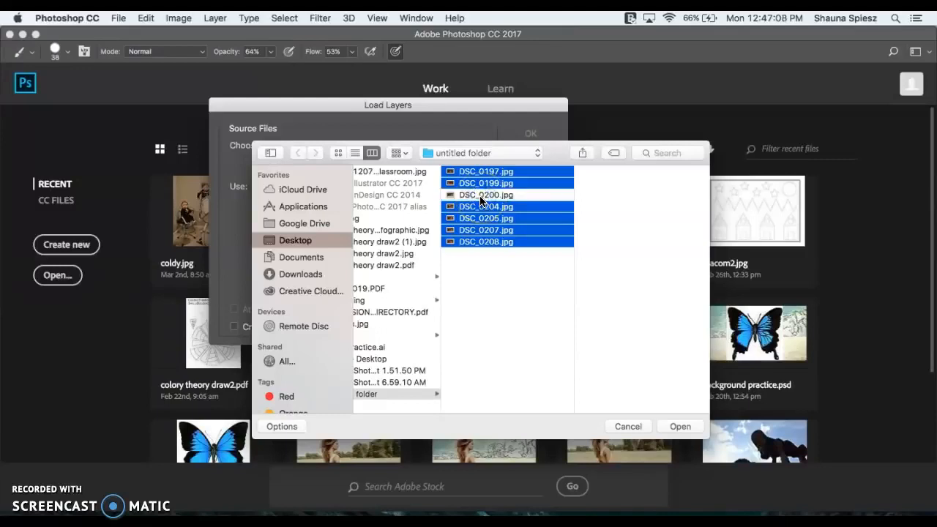
{"action": "left_click", "coordinate": [481, 196], "text": "super"}
{"action": "left_click", "coordinate": [685, 426]}
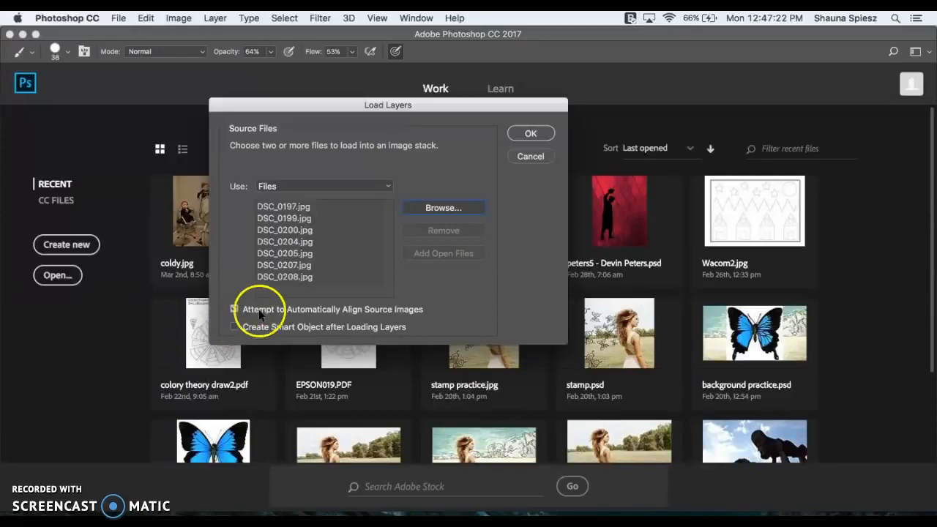
{"action": "left_click", "coordinate": [548, 134]}
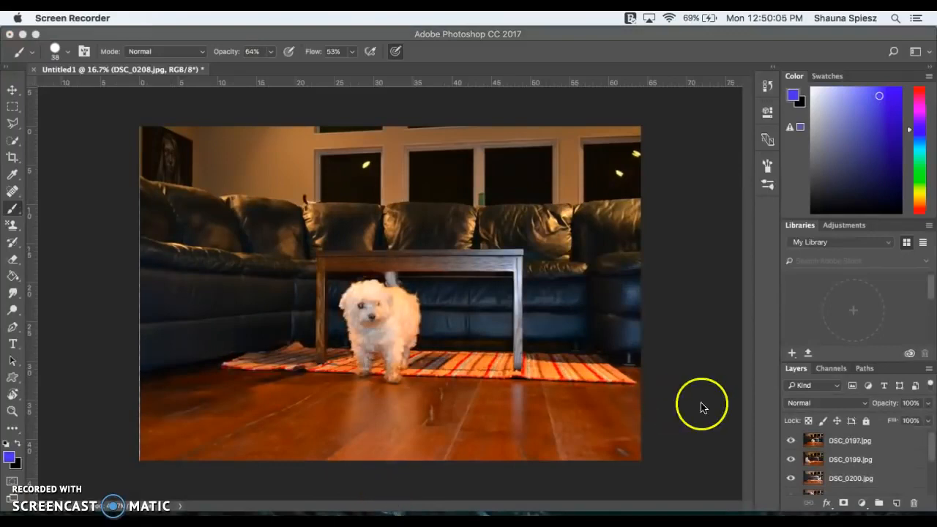
- Review the loaded layers and toggle the visibility of DSC_0197.jpg to compare it with the photo beneath
{"action": "scroll", "coordinate": [867, 472], "scroll_direction": "down", "scroll_amount": 2}
{"action": "scroll", "coordinate": [867, 470], "scroll_direction": "up", "scroll_amount": 2}
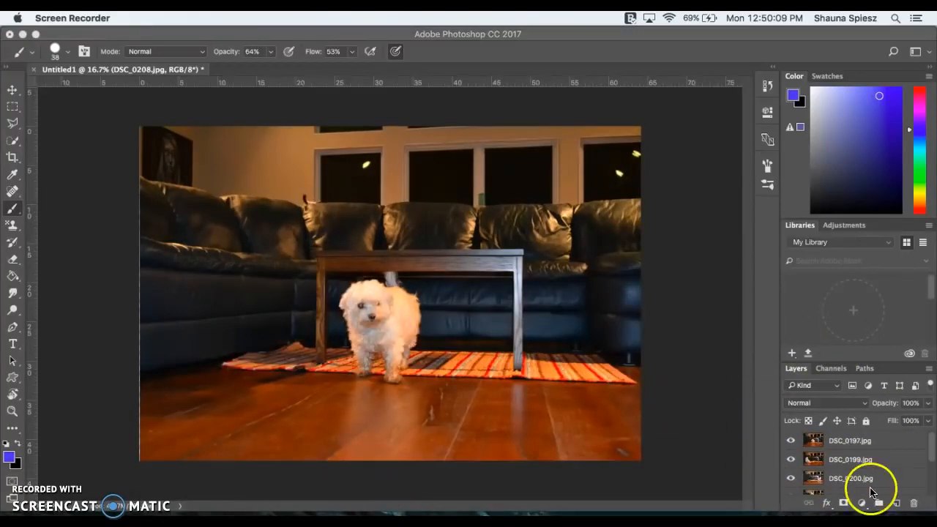
{"action": "scroll", "coordinate": [871, 480], "scroll_direction": "down", "scroll_amount": 4}
{"action": "scroll", "coordinate": [870, 480], "scroll_direction": "up", "scroll_amount": 4}
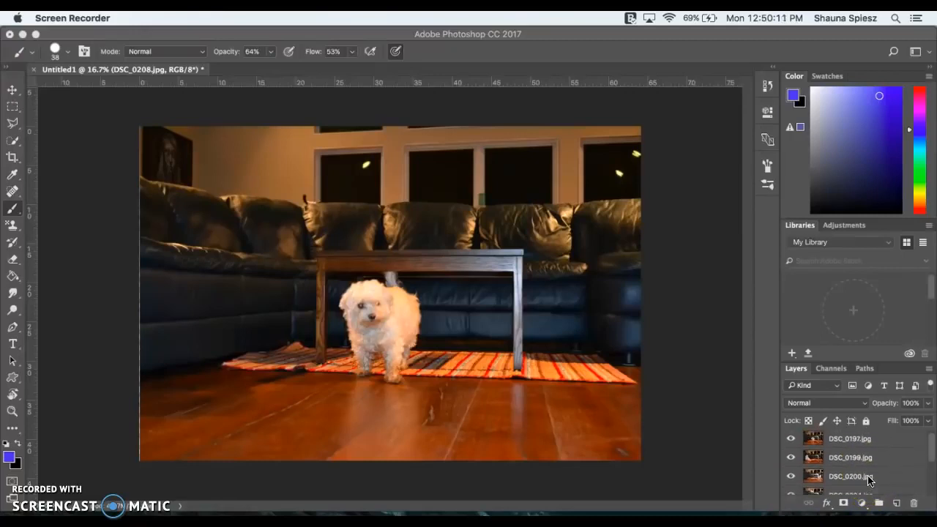
{"action": "left_click", "coordinate": [791, 439]}
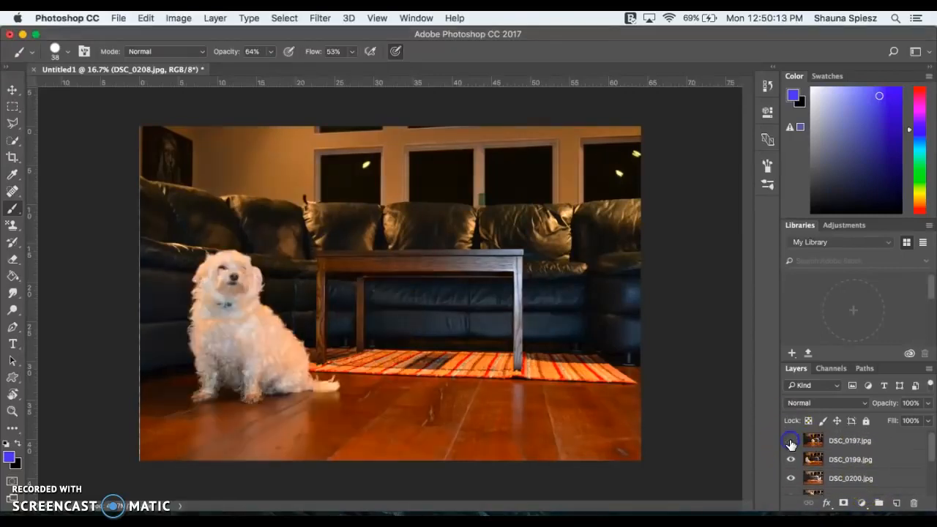
{"action": "left_click", "coordinate": [791, 440]}
{"action": "left_click", "coordinate": [790, 440]}
{"action": "left_click", "coordinate": [790, 440]}
{"action": "left_click", "coordinate": [790, 440]}
{"action": "left_click", "coordinate": [791, 440]}
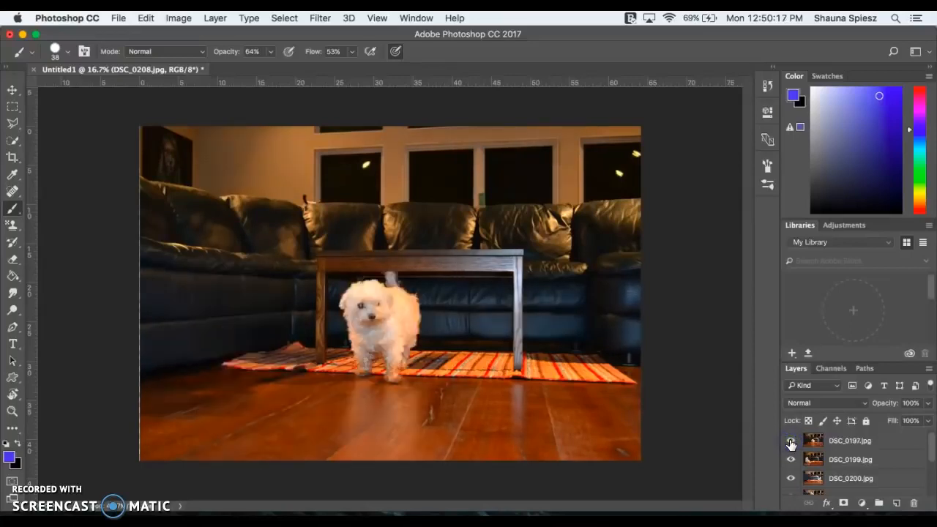
{"action": "left_click", "coordinate": [791, 440]}
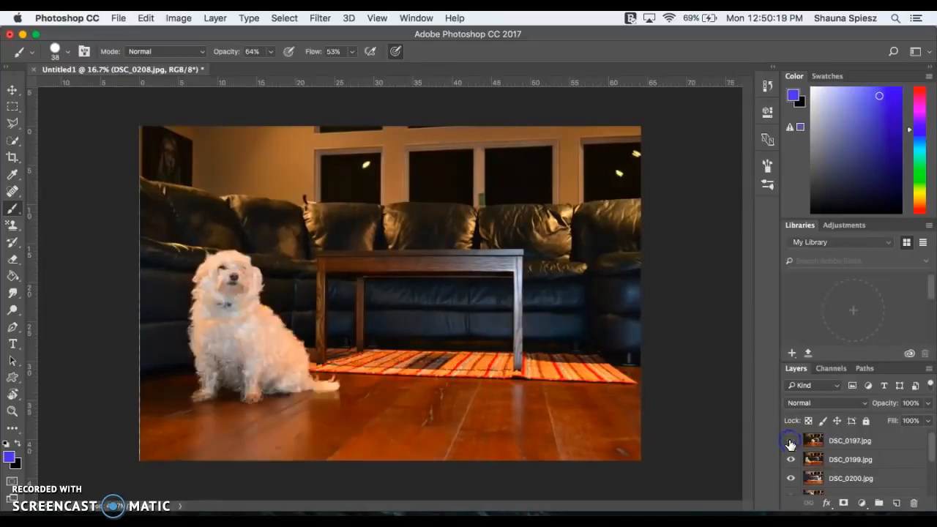
{"action": "left_click", "coordinate": [791, 440]}
- Hide the layers DSC_0197.jpg, DSC_0199.jpg and DSC_0200.jpg one by one to view the photos below, and show them again
{"action": "left_click", "coordinate": [791, 440]}
{"action": "left_click", "coordinate": [791, 459]}
{"action": "left_click", "coordinate": [792, 478]}
{"action": "scroll", "coordinate": [792, 481], "scroll_direction": "down", "scroll_amount": 5}
{"action": "scroll", "coordinate": [792, 457], "scroll_direction": "up", "scroll_amount": 5}
{"action": "left_click", "coordinate": [791, 478]}
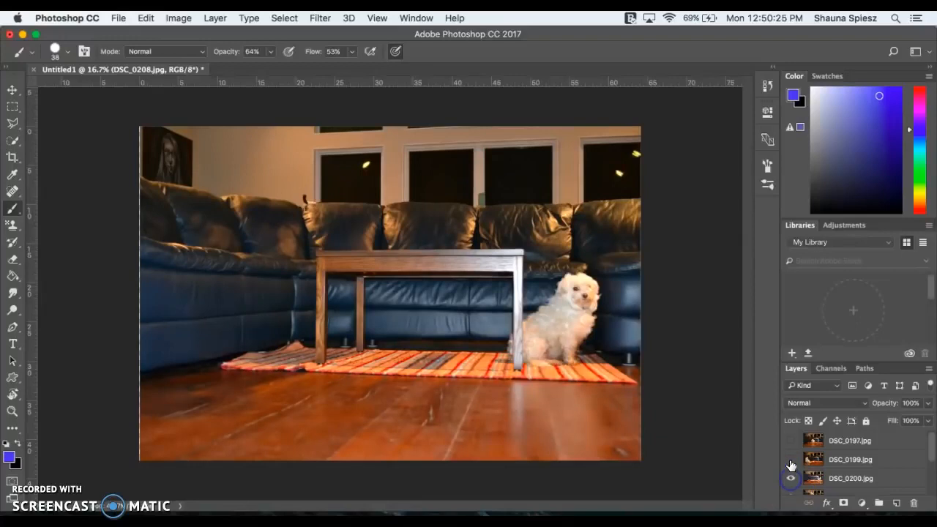
{"action": "left_click", "coordinate": [790, 459]}
{"action": "left_click", "coordinate": [791, 440]}
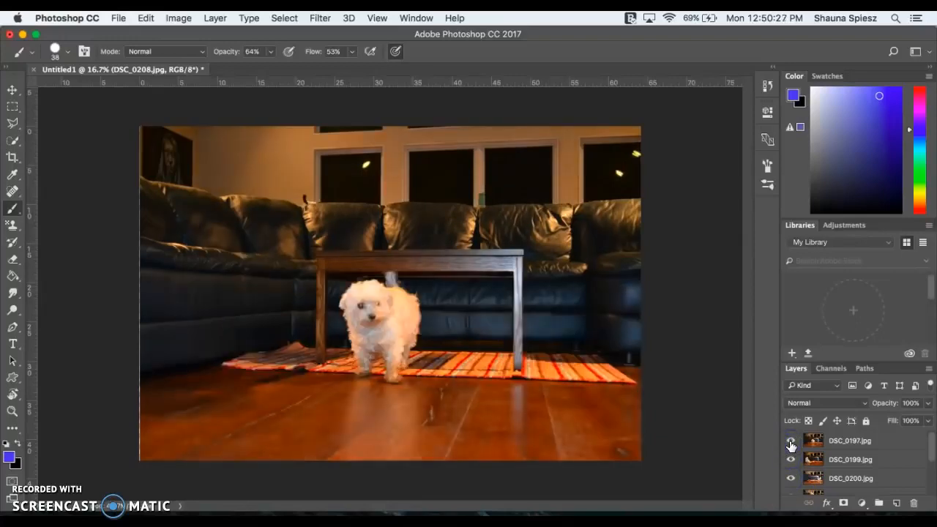
- Rename the DSC_0197.jpg layer as dog-middle
{"action": "left_click", "coordinate": [891, 483]}
{"action": "left_click", "coordinate": [840, 448]}
{"action": "left_click", "coordinate": [843, 446]}
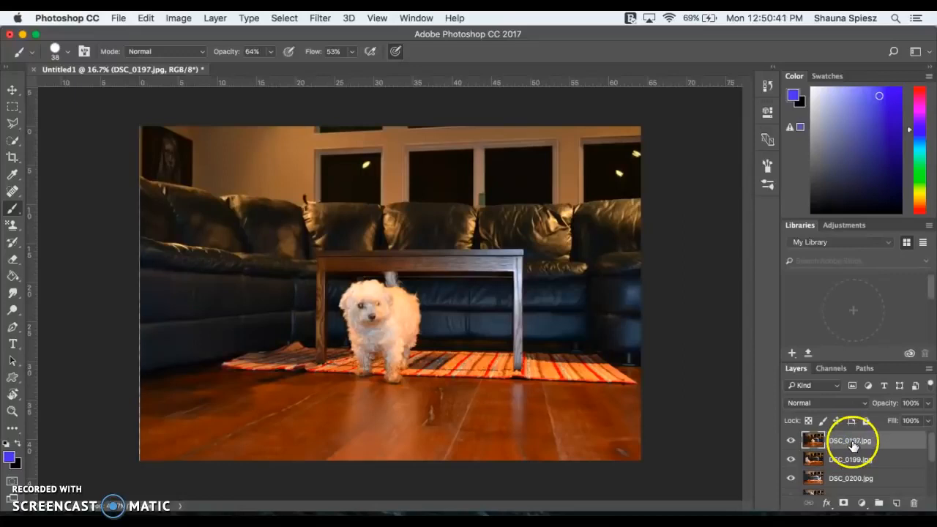
{"action": "double_click", "coordinate": [846, 442]}
{"action": "key", "text": "BackSpace"}
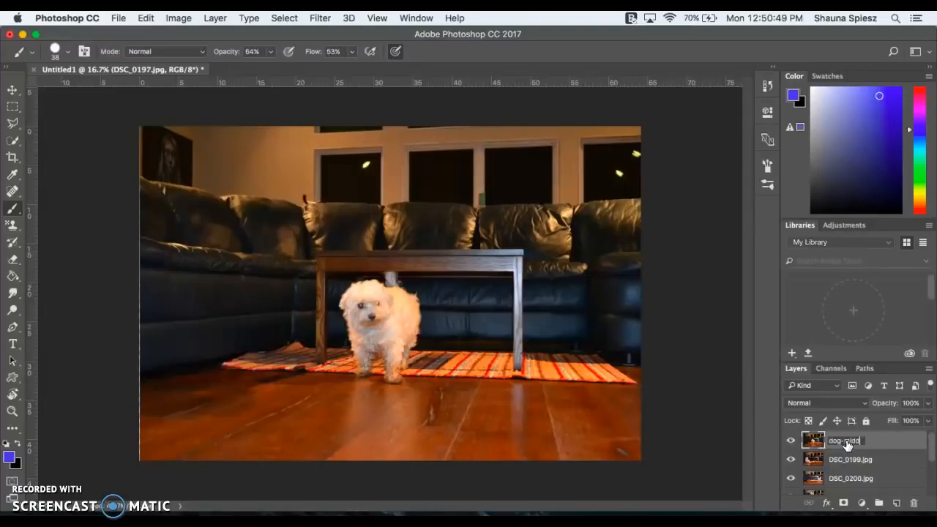
{"action": "left_click", "coordinate": [792, 445]}
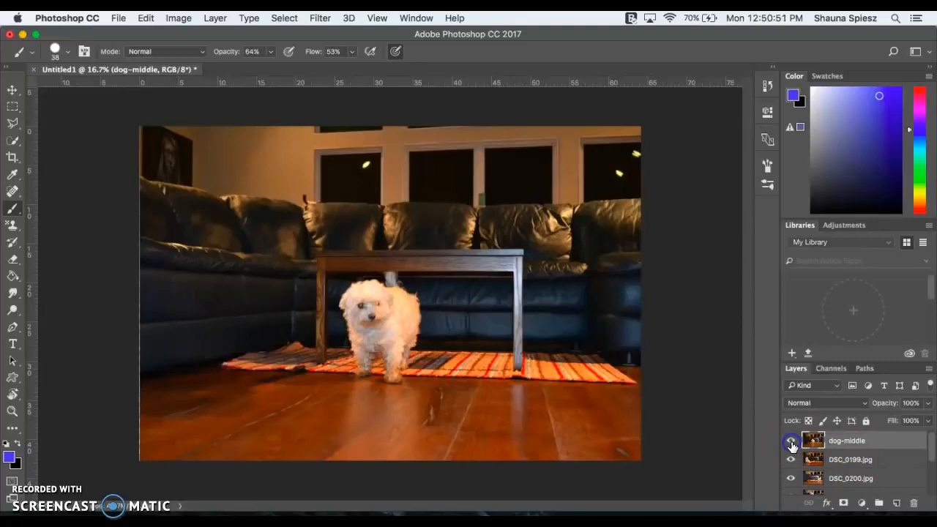
- Hide the dog-middle layer and rename the DSC_0199.jpg layer beneath it as dog-left
{"action": "left_click", "coordinate": [792, 444]}
{"action": "left_click", "coordinate": [843, 458]}
{"action": "double_click", "coordinate": [843, 459]}
{"action": "type", "text": "dog"}
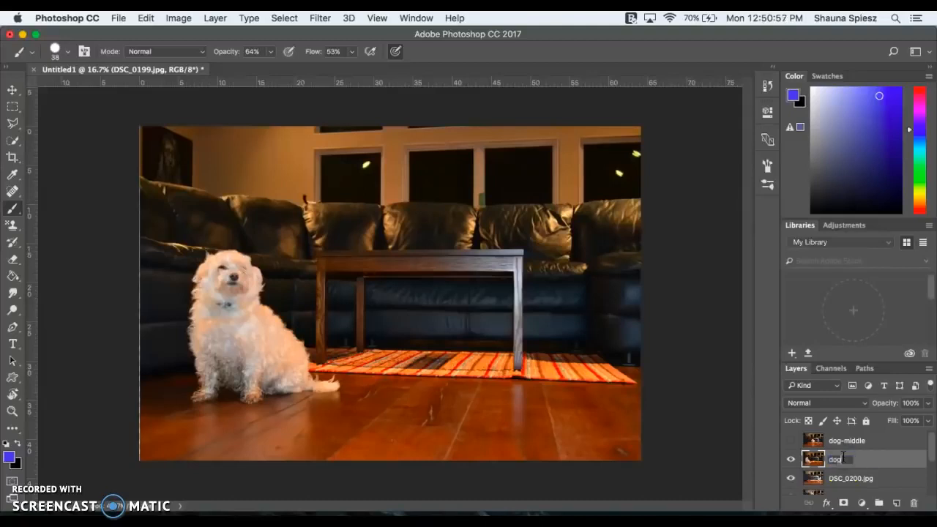
{"action": "type", "text": "-left"}
{"action": "left_click", "coordinate": [897, 484]}
{"action": "left_click", "coordinate": [791, 459]}
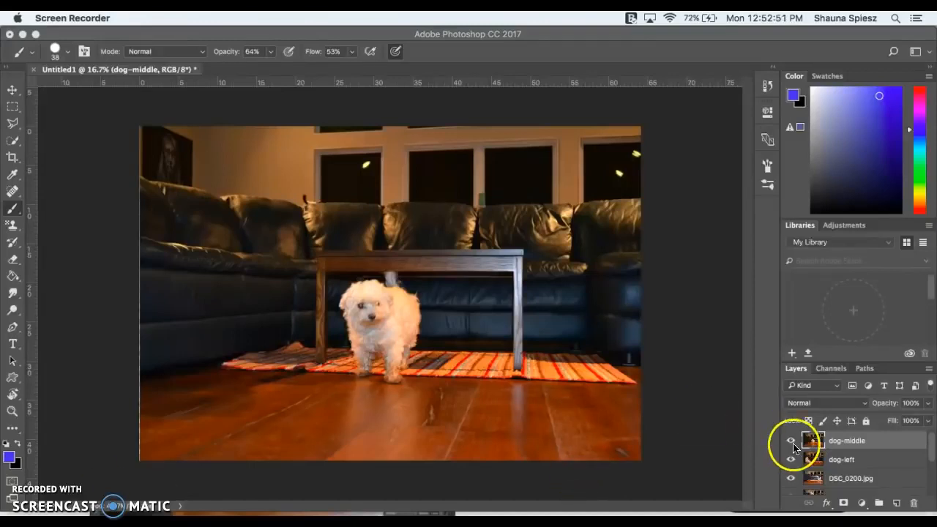
- Add a layer mask to the dog-middle layer and ready the Brush tool in Normal mode
{"action": "left_click", "coordinate": [833, 444]}
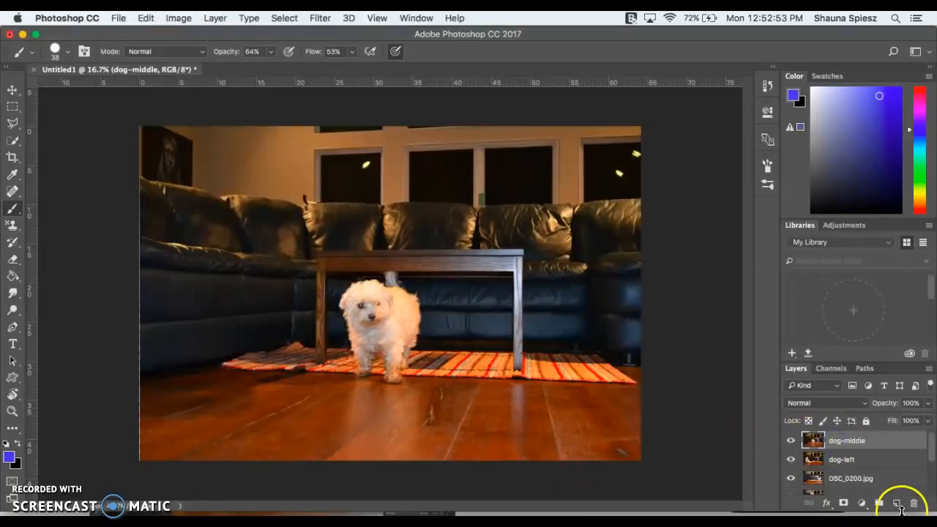
{"action": "left_click", "coordinate": [843, 504]}
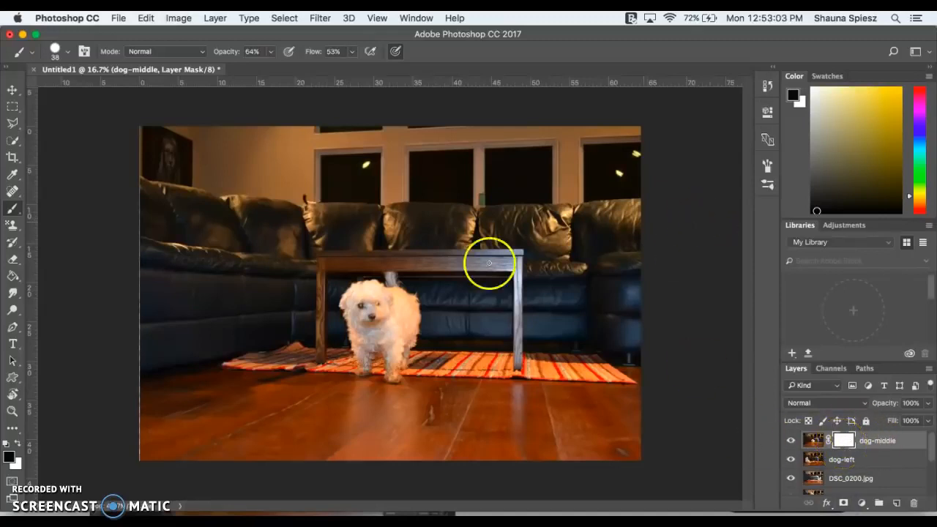
{"action": "left_click", "coordinate": [14, 216]}
{"action": "left_click", "coordinate": [13, 209]}
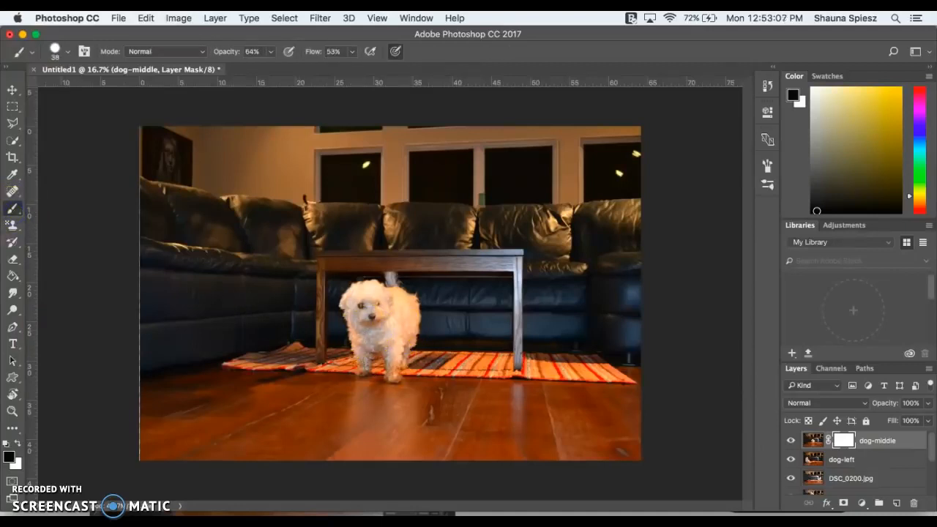
{"action": "left_click", "coordinate": [178, 57]}
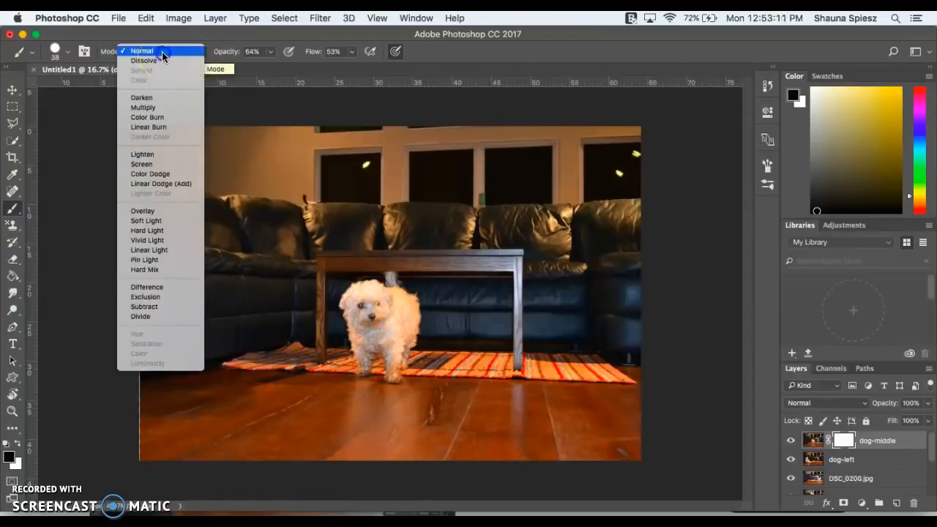
{"action": "left_click", "coordinate": [163, 56]}
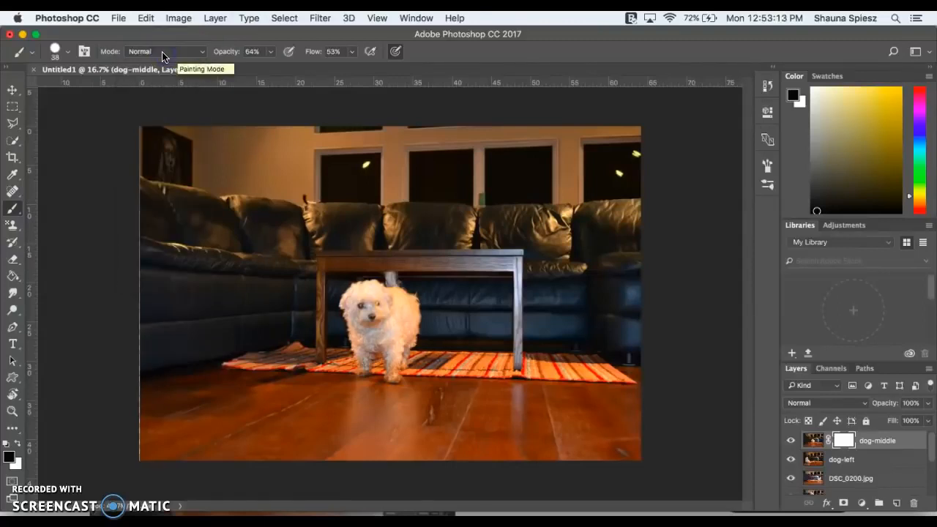
- Raise both the opacity and the flow of the brush to 100%
{"action": "left_click", "coordinate": [270, 52]}
{"action": "left_click_drag", "start_coordinate": [272, 70], "coordinate": [288, 69]}
{"action": "left_click", "coordinate": [352, 52]}
{"action": "left_click_drag", "start_coordinate": [351, 66], "coordinate": [398, 68]}
{"action": "left_click", "coordinate": [93, 59]}
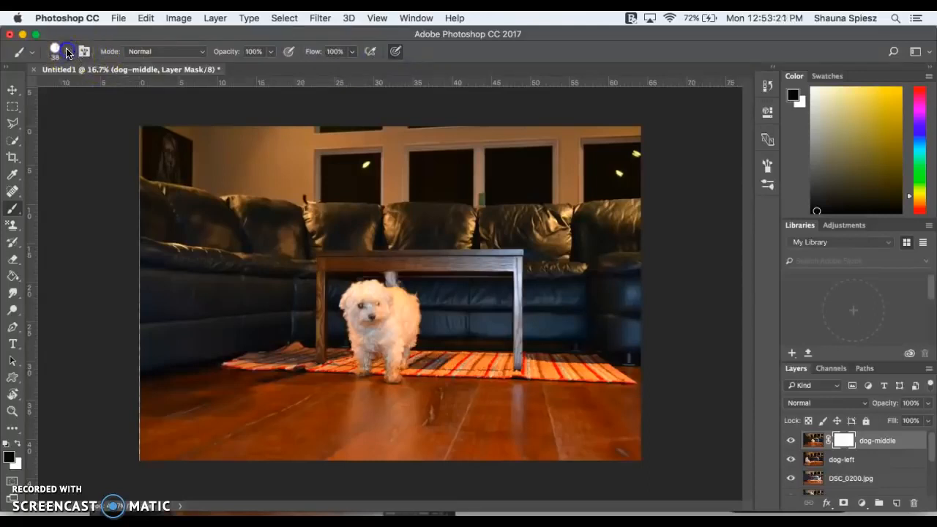
- Choose the 25 px hard round brush tip and enlarge it to 95 px
{"action": "left_click", "coordinate": [67, 55]}
{"action": "left_click", "coordinate": [58, 54]}
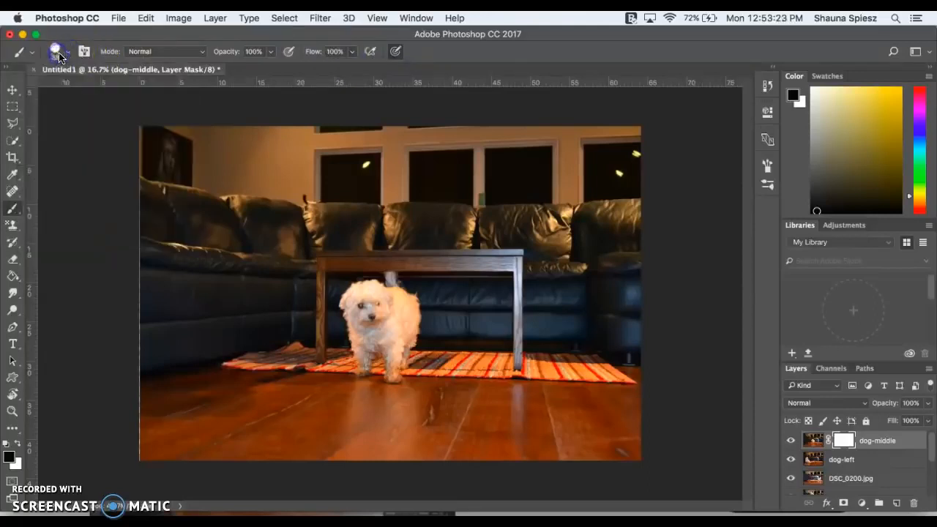
{"action": "left_click", "coordinate": [68, 54]}
{"action": "left_click", "coordinate": [89, 145]}
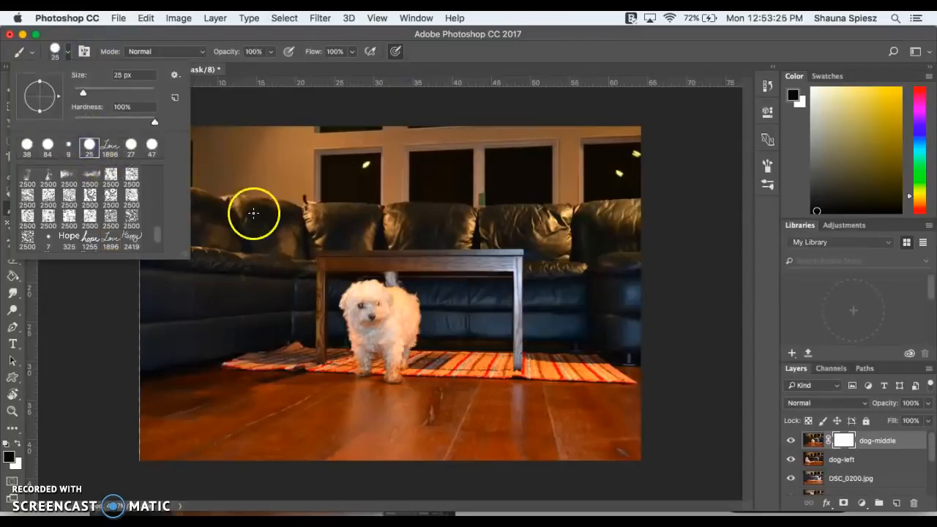
{"action": "left_click_drag", "start_coordinate": [83, 93], "coordinate": [112, 93]}
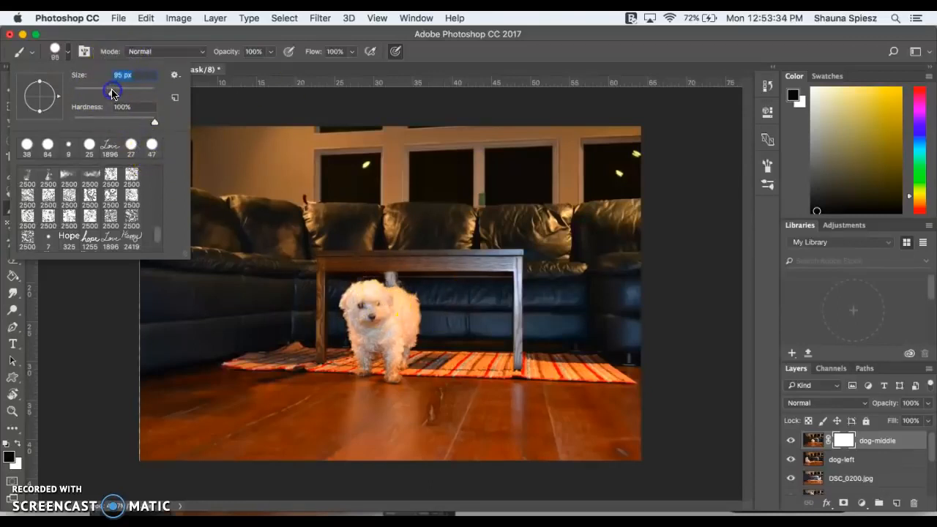
- Paint over the dog's head on the dog-middle mask and set the foreground color to pure black, 000000
{"action": "left_click", "coordinate": [364, 290]}
{"action": "mouse_move", "coordinate": [364, 291]}
{"action": "left_mouse_down"}
{"action": "mouse_move", "coordinate": [421, 309]}
{"action": "mouse_move", "coordinate": [387, 273]}
{"action": "mouse_move", "coordinate": [401, 279]}
{"action": "mouse_move", "coordinate": [365, 285]}
{"action": "mouse_move", "coordinate": [367, 305]}
{"action": "mouse_move", "coordinate": [355, 300]}
{"action": "mouse_move", "coordinate": [385, 315]}
{"action": "left_mouse_up"}
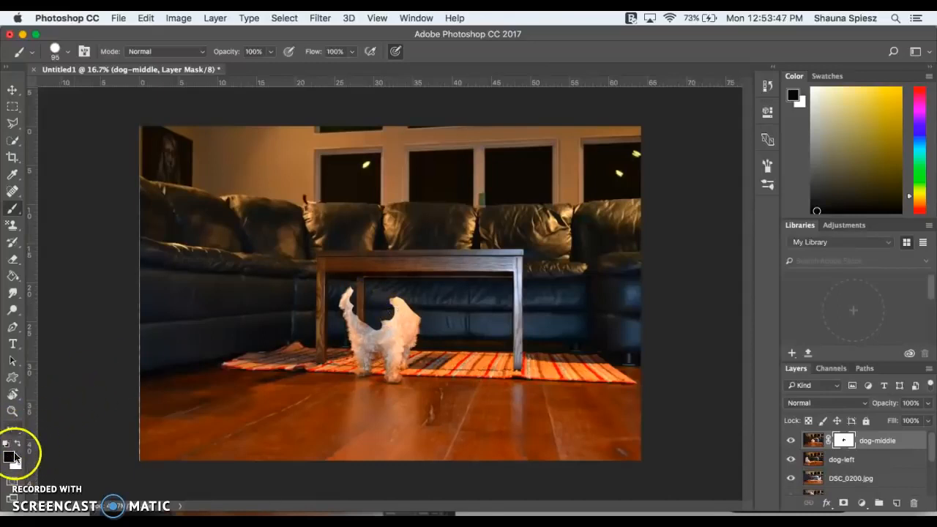
{"action": "left_click", "coordinate": [10, 457]}
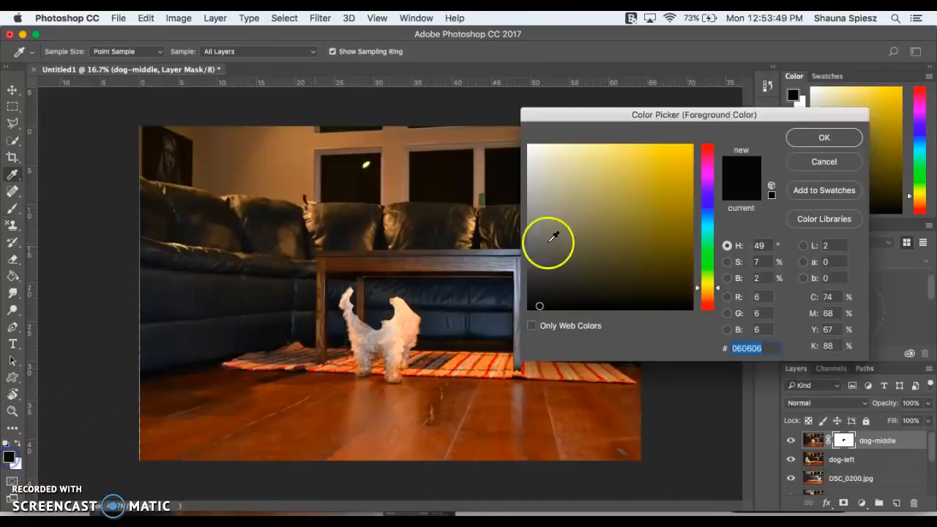
{"action": "left_click", "coordinate": [530, 305]}
{"action": "left_click_drag", "start_coordinate": [531, 305], "coordinate": [514, 316]}
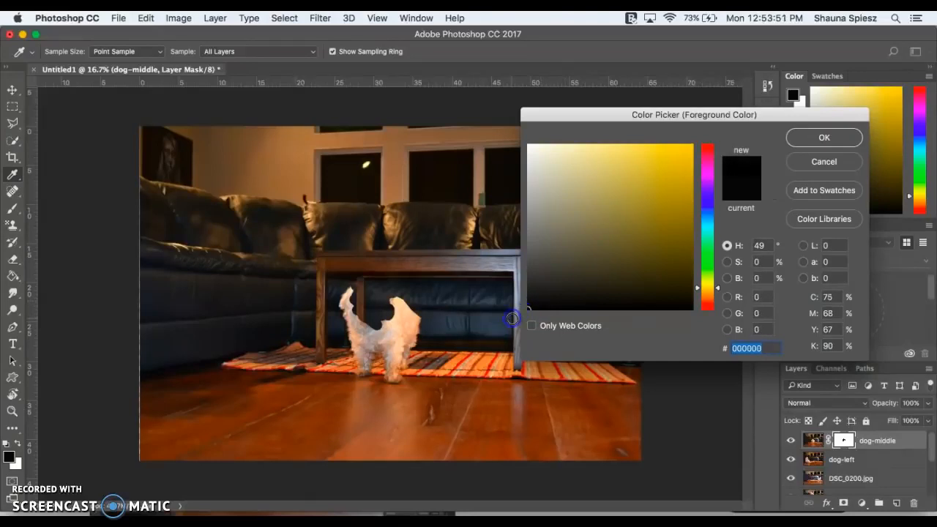
{"action": "left_click", "coordinate": [803, 137]}
- Paint black over the rest of the middle dog and its reflections on the floor in the dog-middle mask
{"action": "key", "text": "b"}
{"action": "mouse_move", "coordinate": [375, 317]}
{"action": "left_mouse_down"}
{"action": "mouse_move", "coordinate": [349, 290]}
{"action": "mouse_move", "coordinate": [342, 301]}
{"action": "mouse_move", "coordinate": [359, 335]}
{"action": "mouse_move", "coordinate": [351, 326]}
{"action": "mouse_move", "coordinate": [354, 344]}
{"action": "mouse_move", "coordinate": [344, 319]}
{"action": "mouse_move", "coordinate": [360, 376]}
{"action": "mouse_move", "coordinate": [372, 374]}
{"action": "mouse_move", "coordinate": [360, 344]}
{"action": "mouse_move", "coordinate": [366, 355]}
{"action": "mouse_move", "coordinate": [377, 330]}
{"action": "mouse_move", "coordinate": [396, 381]}
{"action": "mouse_move", "coordinate": [397, 336]}
{"action": "mouse_move", "coordinate": [396, 356]}
{"action": "mouse_move", "coordinate": [386, 343]}
{"action": "mouse_move", "coordinate": [392, 359]}
{"action": "mouse_move", "coordinate": [380, 323]}
{"action": "left_mouse_up"}
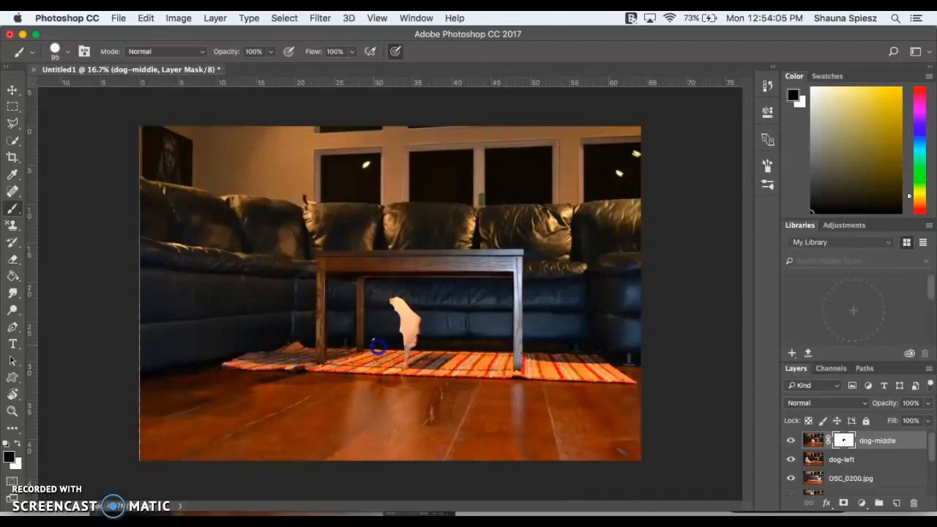
{"action": "mouse_move", "coordinate": [388, 290]}
{"action": "left_mouse_down"}
{"action": "mouse_move", "coordinate": [405, 312]}
{"action": "mouse_move", "coordinate": [392, 294]}
{"action": "mouse_move", "coordinate": [423, 331]}
{"action": "mouse_move", "coordinate": [396, 321]}
{"action": "mouse_move", "coordinate": [406, 341]}
{"action": "mouse_move", "coordinate": [413, 336]}
{"action": "mouse_move", "coordinate": [391, 403]}
{"action": "mouse_move", "coordinate": [415, 383]}
{"action": "mouse_move", "coordinate": [359, 385]}
{"action": "mouse_move", "coordinate": [351, 432]}
{"action": "mouse_move", "coordinate": [354, 390]}
{"action": "mouse_move", "coordinate": [356, 417]}
{"action": "mouse_move", "coordinate": [372, 378]}
{"action": "mouse_move", "coordinate": [366, 437]}
{"action": "mouse_move", "coordinate": [358, 411]}
{"action": "mouse_move", "coordinate": [350, 446]}
{"action": "mouse_move", "coordinate": [344, 419]}
{"action": "mouse_move", "coordinate": [357, 452]}
{"action": "mouse_move", "coordinate": [341, 453]}
{"action": "mouse_move", "coordinate": [399, 458]}
{"action": "mouse_move", "coordinate": [419, 430]}
{"action": "mouse_move", "coordinate": [427, 377]}
{"action": "mouse_move", "coordinate": [404, 447]}
{"action": "mouse_move", "coordinate": [411, 407]}
{"action": "mouse_move", "coordinate": [399, 441]}
{"action": "mouse_move", "coordinate": [399, 392]}
{"action": "mouse_move", "coordinate": [387, 440]}
{"action": "mouse_move", "coordinate": [388, 367]}
{"action": "mouse_move", "coordinate": [371, 449]}
{"action": "mouse_move", "coordinate": [395, 392]}
{"action": "mouse_move", "coordinate": [387, 443]}
{"action": "left_mouse_up"}
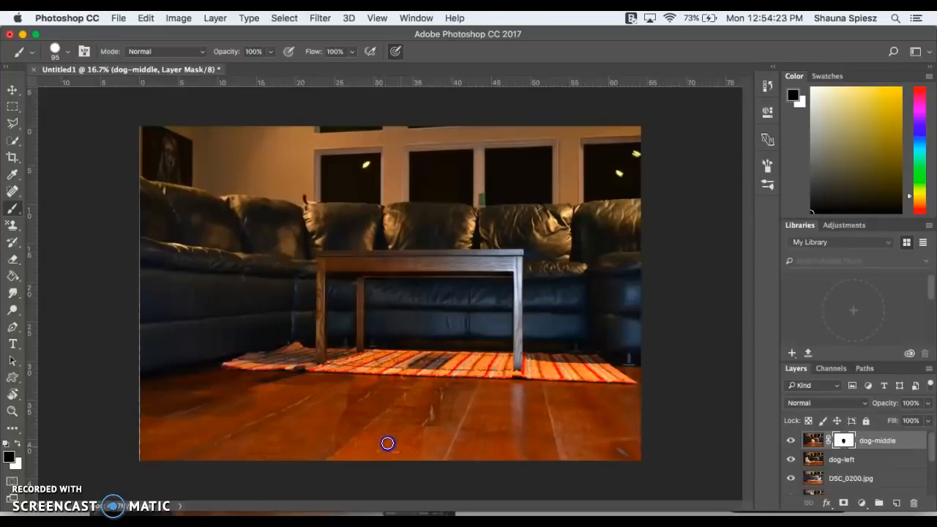
{"action": "mouse_move", "coordinate": [366, 394]}
{"action": "left_mouse_down"}
{"action": "mouse_move", "coordinate": [335, 455]}
{"action": "mouse_move", "coordinate": [360, 407]}
{"action": "left_mouse_up"}
{"action": "mouse_move", "coordinate": [521, 408]}
{"action": "left_mouse_down"}
{"action": "mouse_move", "coordinate": [515, 379]}
{"action": "mouse_move", "coordinate": [516, 440]}
{"action": "mouse_move", "coordinate": [517, 410]}
{"action": "left_mouse_up"}
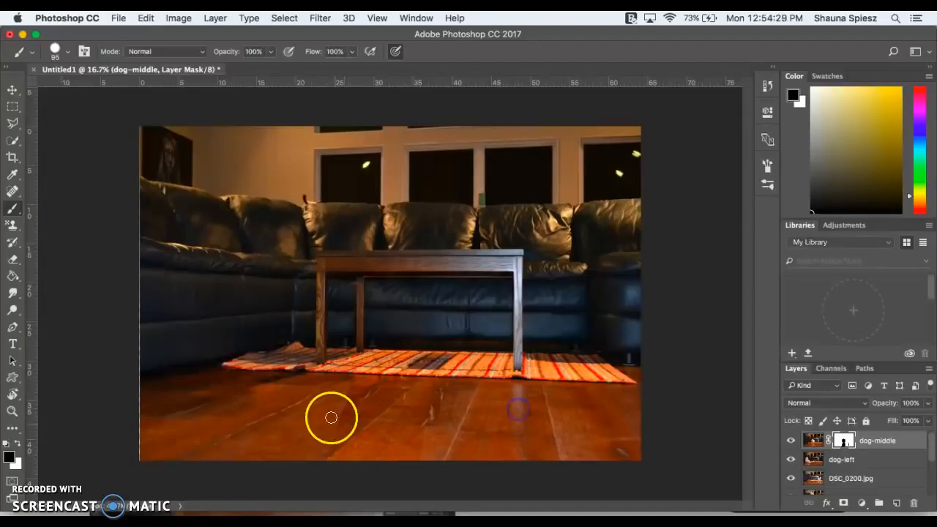
- Choose the 25 px hard round brush tip and lower the brush opacity to 55%
{"action": "left_click", "coordinate": [67, 50]}
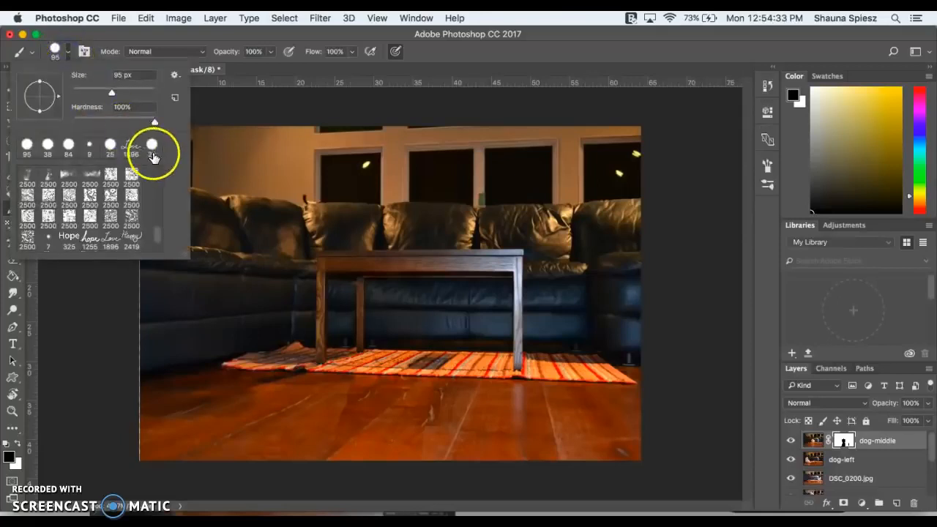
{"action": "scroll", "coordinate": [133, 178], "scroll_direction": "down", "scroll_amount": 3}
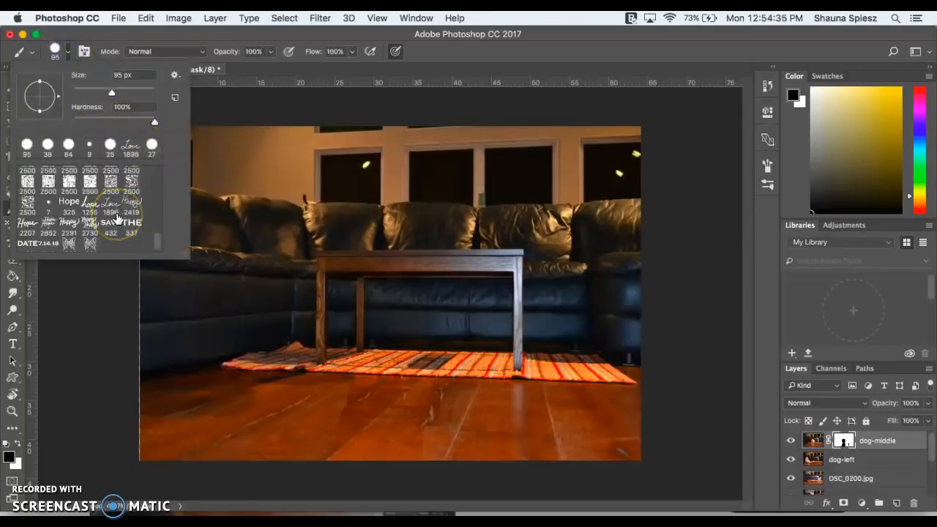
{"action": "scroll", "coordinate": [117, 218], "scroll_direction": "up", "scroll_amount": 8}
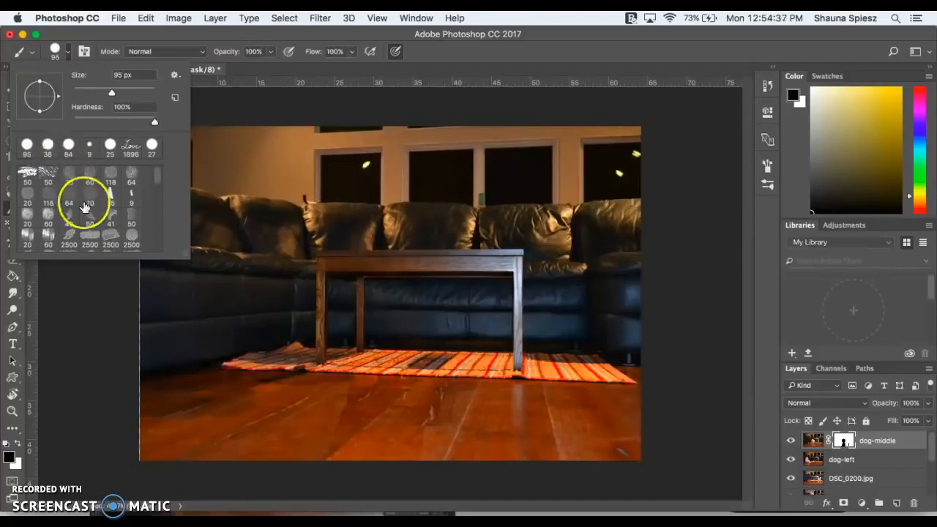
{"action": "scroll", "coordinate": [85, 207], "scroll_direction": "down", "scroll_amount": 10}
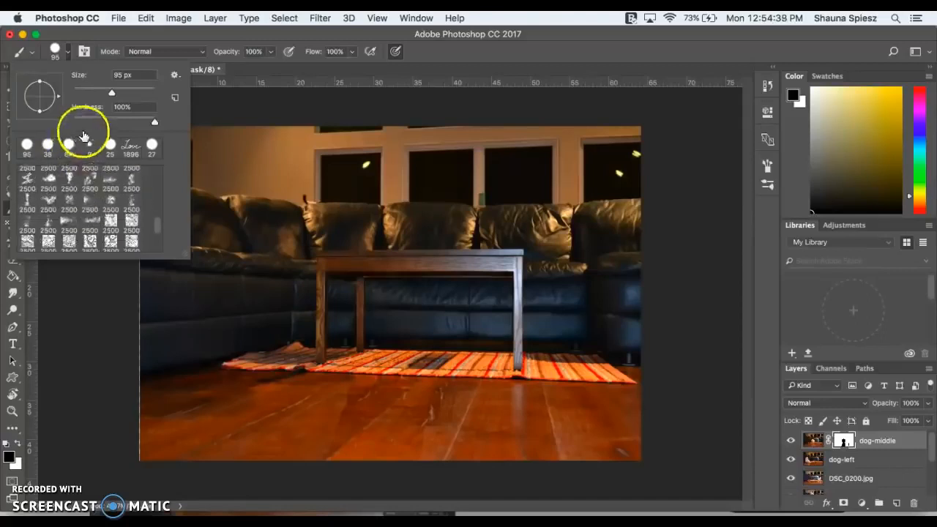
{"action": "left_click", "coordinate": [110, 144]}
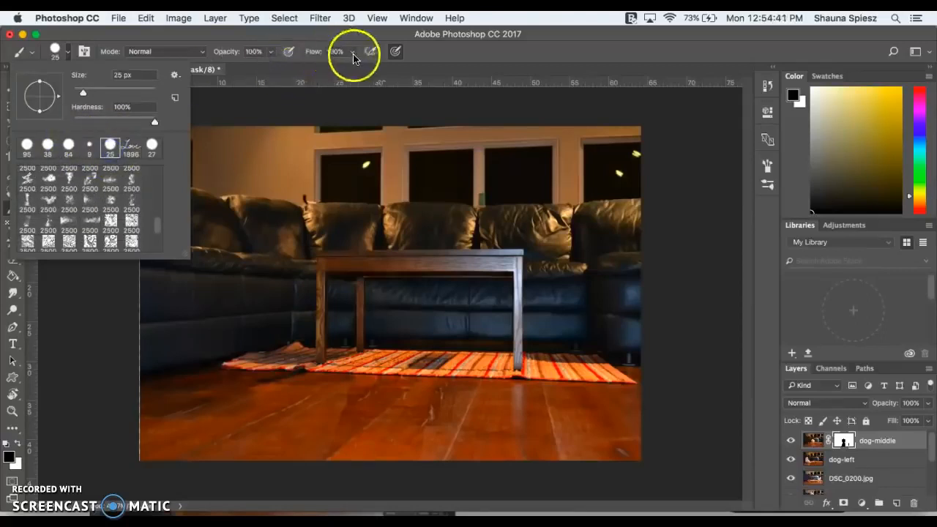
{"action": "mouse_move", "coordinate": [271, 54]}
{"action": "left_mouse_down"}
{"action": "mouse_move", "coordinate": [268, 65]}
{"action": "mouse_move", "coordinate": [244, 68]}
{"action": "left_mouse_up"}
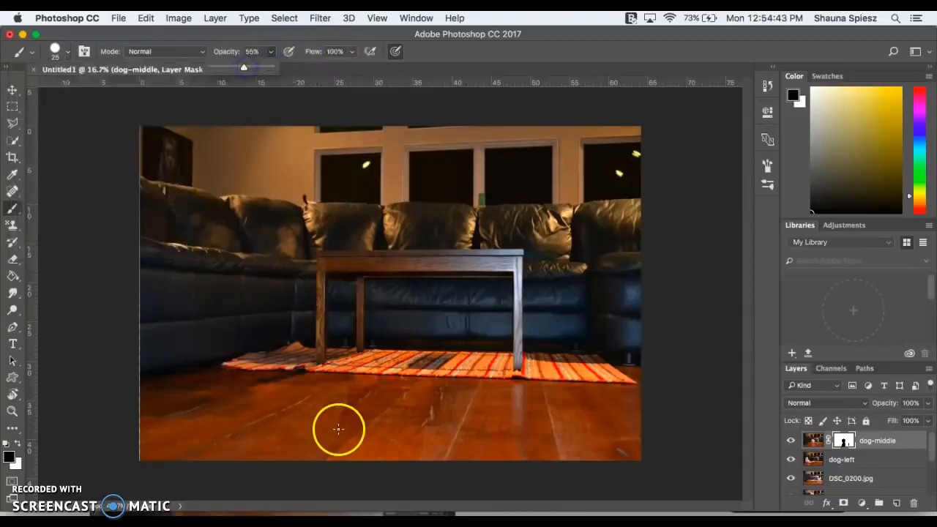
- Blend the edges of the masked floor area on the dog-middle mask, enlarging the brush to 63 px
{"action": "left_click", "coordinate": [344, 420]}
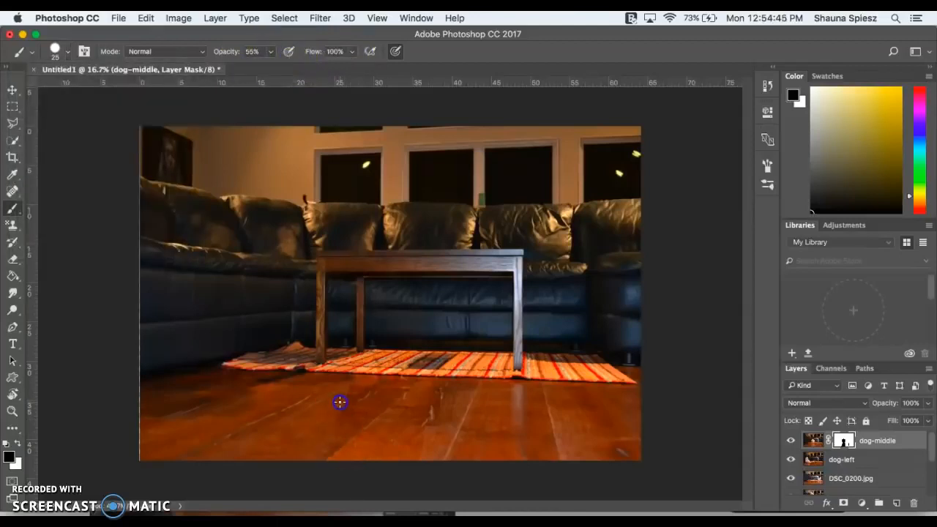
{"action": "left_click", "coordinate": [57, 49]}
{"action": "left_click_drag", "start_coordinate": [82, 89], "coordinate": [101, 94]}
{"action": "left_click", "coordinate": [345, 390]}
{"action": "left_click", "coordinate": [612, 403]}
- Invert the dog-middle layer mask so that only the painted dog area is revealed
{"action": "left_click", "coordinate": [844, 440]}
{"action": "left_click", "coordinate": [934, 462]}
{"action": "key", "text": "super+i"}
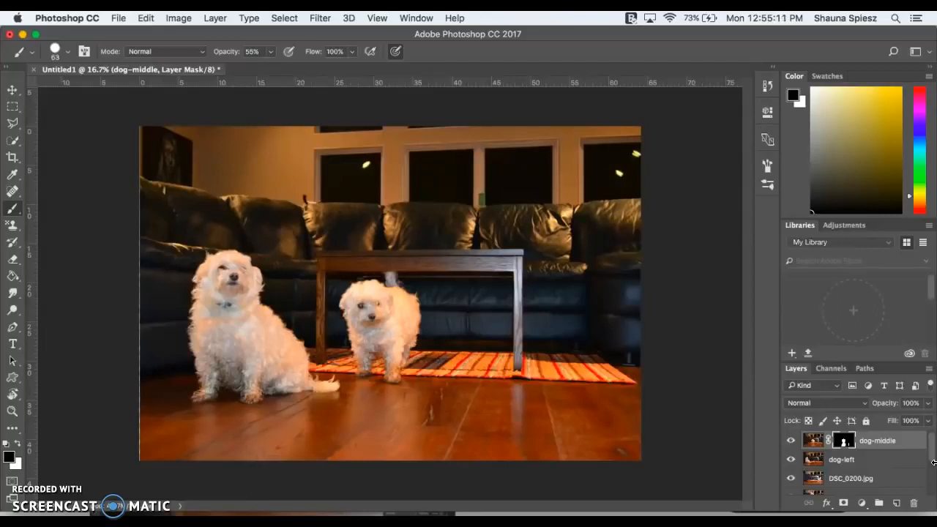
- Hide the dog-middle layer and add a layer mask to the dog-left layer
{"action": "left_click", "coordinate": [790, 441]}
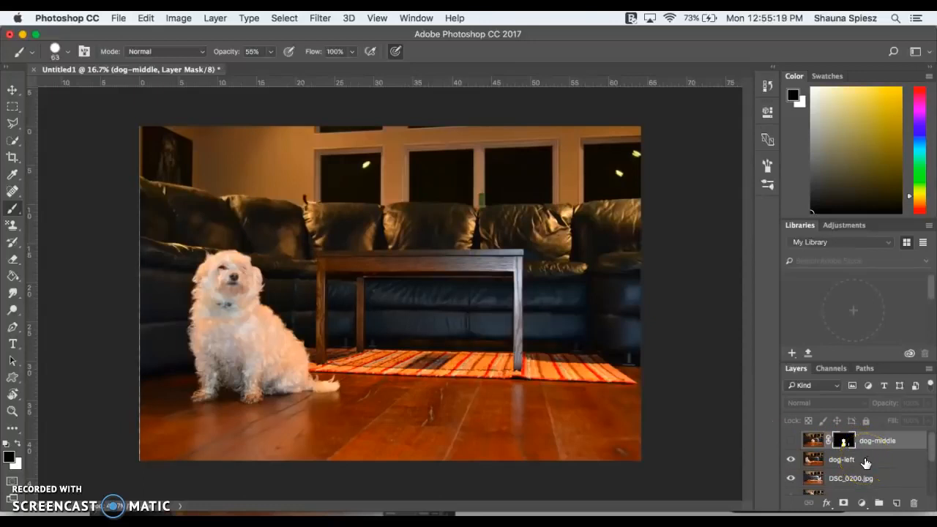
{"action": "left_click", "coordinate": [866, 462]}
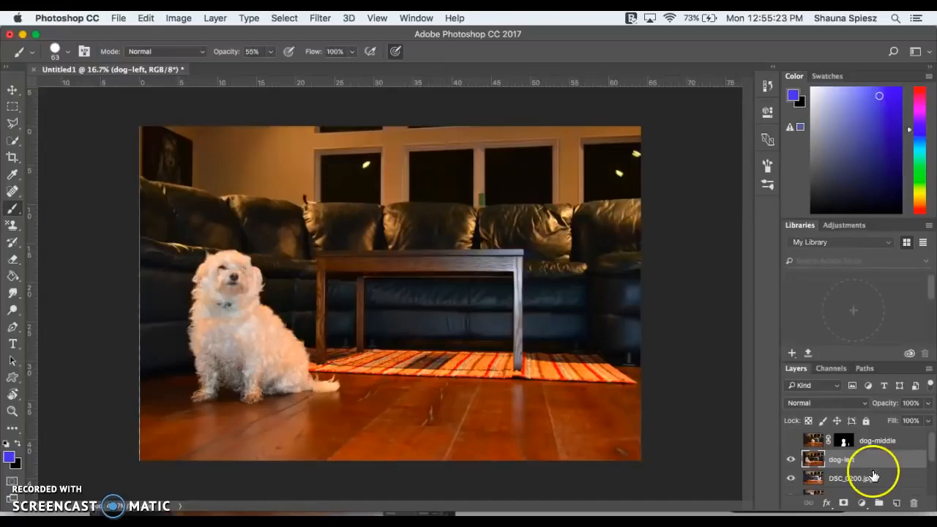
{"action": "left_click", "coordinate": [843, 503]}
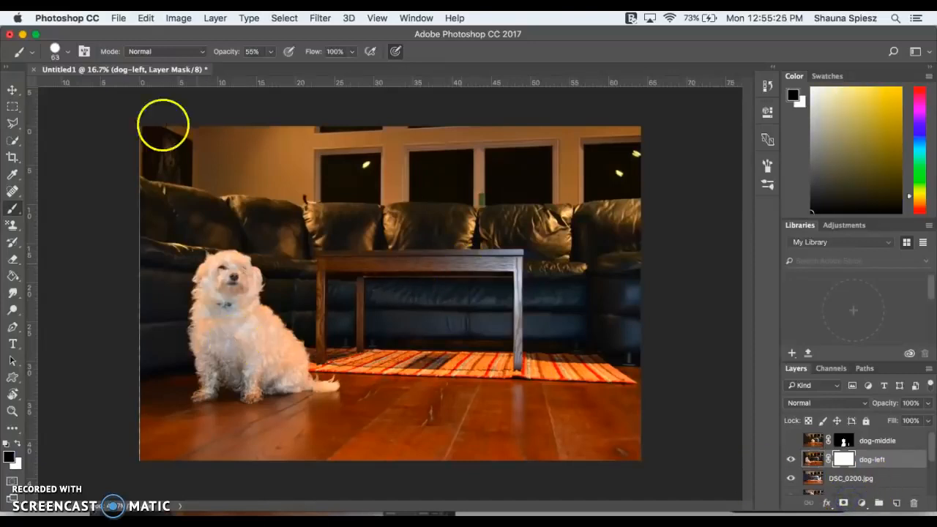
- Set the brush opacity to 100% and its size to 162 px
{"action": "left_click", "coordinate": [271, 53]}
{"action": "left_click_drag", "start_coordinate": [271, 68], "coordinate": [331, 72]}
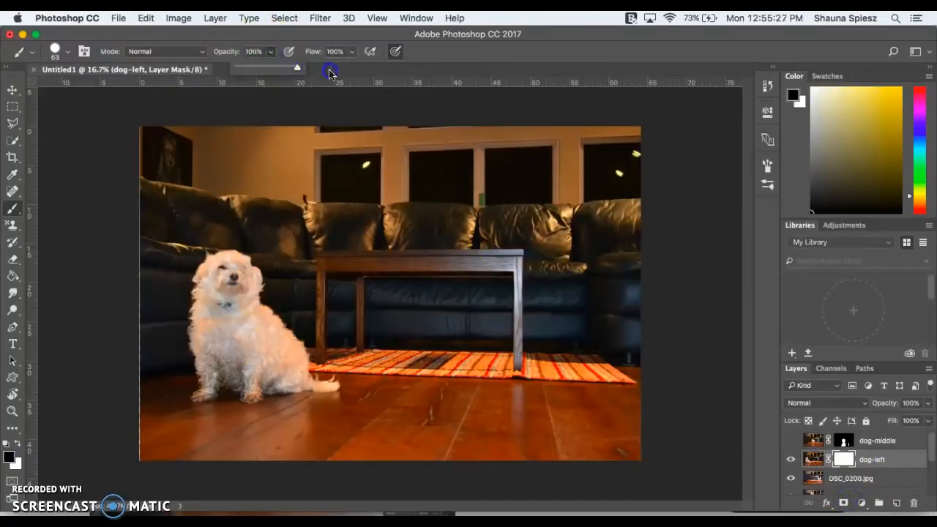
{"action": "left_click", "coordinate": [70, 54]}
{"action": "left_click_drag", "start_coordinate": [101, 92], "coordinate": [126, 92]}
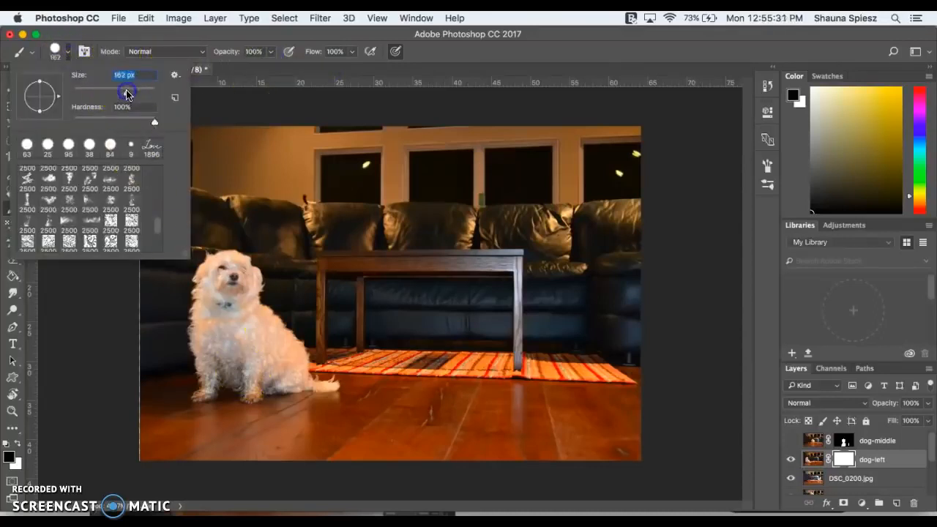
- Paint black over the whole sitting dog and its floor reflection on the dog-left mask
{"action": "left_click", "coordinate": [229, 291]}
{"action": "mouse_move", "coordinate": [228, 290]}
{"action": "left_mouse_down"}
{"action": "mouse_move", "coordinate": [238, 269]}
{"action": "mouse_move", "coordinate": [247, 294]}
{"action": "mouse_move", "coordinate": [252, 274]}
{"action": "mouse_move", "coordinate": [252, 282]}
{"action": "mouse_move", "coordinate": [241, 258]}
{"action": "mouse_move", "coordinate": [221, 256]}
{"action": "mouse_move", "coordinate": [207, 309]}
{"action": "mouse_move", "coordinate": [195, 257]}
{"action": "mouse_move", "coordinate": [189, 341]}
{"action": "mouse_move", "coordinate": [207, 372]}
{"action": "mouse_move", "coordinate": [192, 348]}
{"action": "mouse_move", "coordinate": [195, 418]}
{"action": "mouse_move", "coordinate": [220, 394]}
{"action": "mouse_move", "coordinate": [207, 383]}
{"action": "mouse_move", "coordinate": [208, 330]}
{"action": "mouse_move", "coordinate": [233, 364]}
{"action": "mouse_move", "coordinate": [225, 309]}
{"action": "mouse_move", "coordinate": [271, 319]}
{"action": "left_mouse_up"}
{"action": "mouse_move", "coordinate": [259, 278]}
{"action": "left_mouse_down"}
{"action": "mouse_move", "coordinate": [314, 371]}
{"action": "mouse_move", "coordinate": [281, 343]}
{"action": "mouse_move", "coordinate": [243, 355]}
{"action": "mouse_move", "coordinate": [260, 383]}
{"action": "mouse_move", "coordinate": [230, 391]}
{"action": "mouse_move", "coordinate": [242, 402]}
{"action": "mouse_move", "coordinate": [300, 388]}
{"action": "mouse_move", "coordinate": [284, 383]}
{"action": "mouse_move", "coordinate": [289, 374]}
{"action": "mouse_move", "coordinate": [330, 379]}
{"action": "left_mouse_up"}
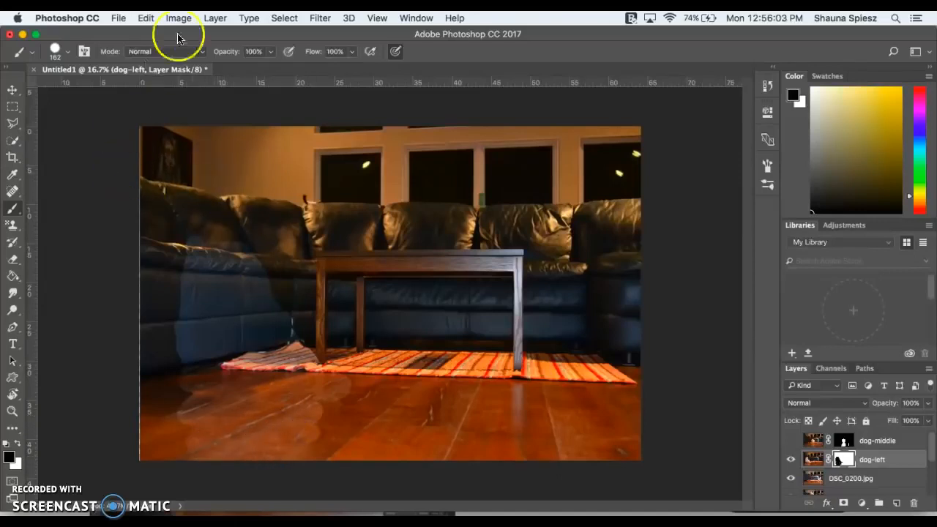
- Lower the brush opacity to 51% and paint around the edges of the masked dog area on the couch and floor
{"action": "left_click", "coordinate": [270, 50]}
{"action": "left_click_drag", "start_coordinate": [270, 66], "coordinate": [241, 67]}
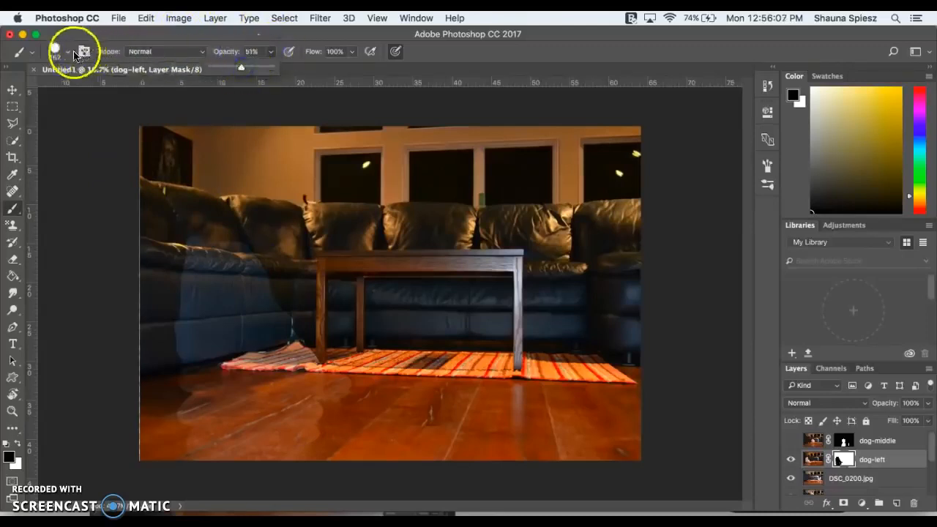
{"action": "mouse_move", "coordinate": [171, 193]}
{"action": "left_mouse_down"}
{"action": "mouse_move", "coordinate": [187, 232]}
{"action": "mouse_move", "coordinate": [181, 294]}
{"action": "left_mouse_up"}
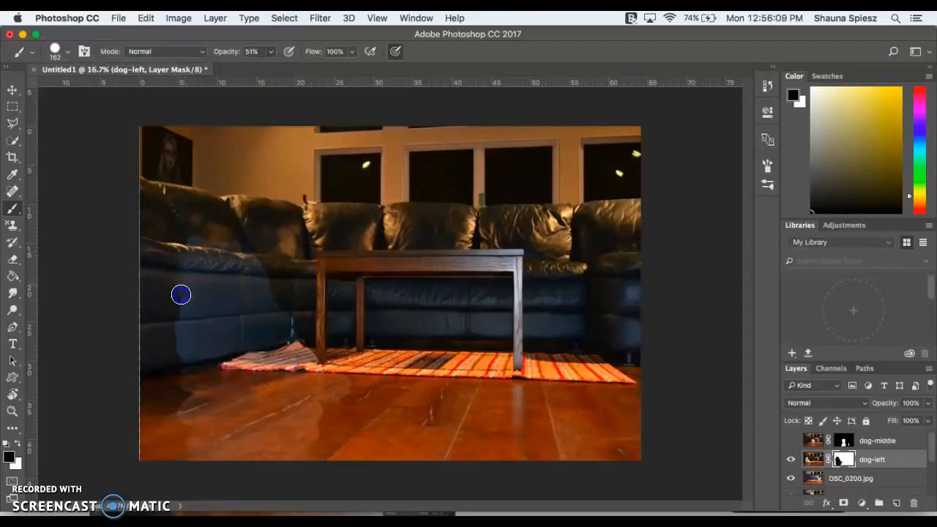
{"action": "mouse_move", "coordinate": [190, 243]}
{"action": "left_mouse_down"}
{"action": "mouse_move", "coordinate": [225, 237]}
{"action": "mouse_move", "coordinate": [217, 232]}
{"action": "mouse_move", "coordinate": [254, 258]}
{"action": "left_mouse_up"}
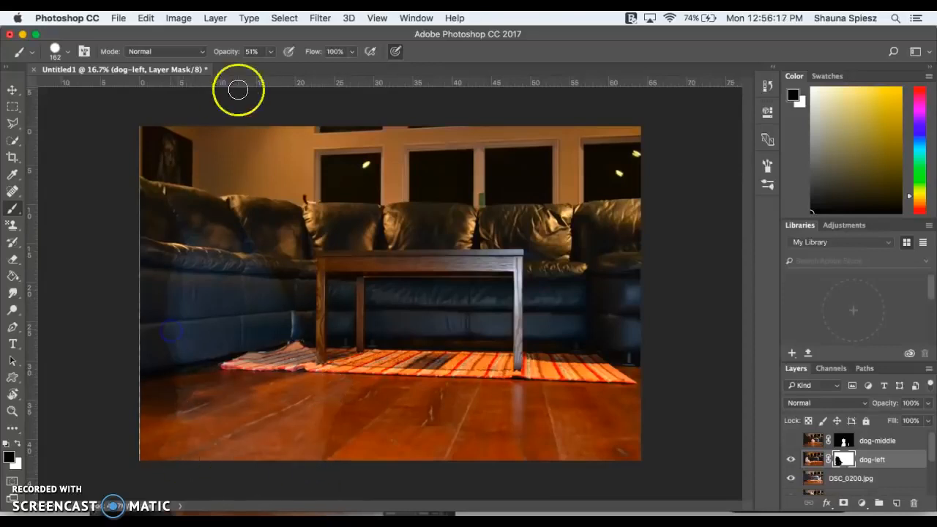
- Set the brush opacity to 22% and paint softer black edges around the masked dog area on the couch and floor
{"action": "left_click", "coordinate": [270, 52]}
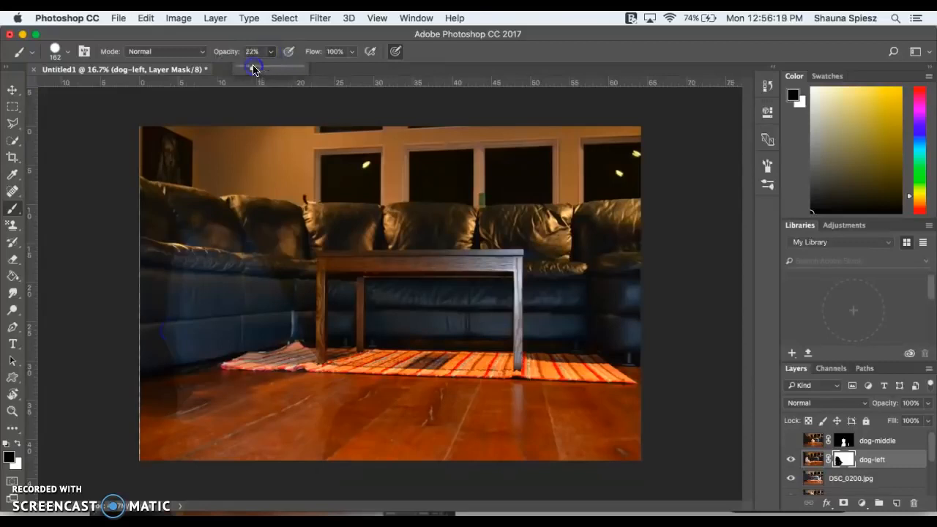
{"action": "left_click", "coordinate": [166, 277]}
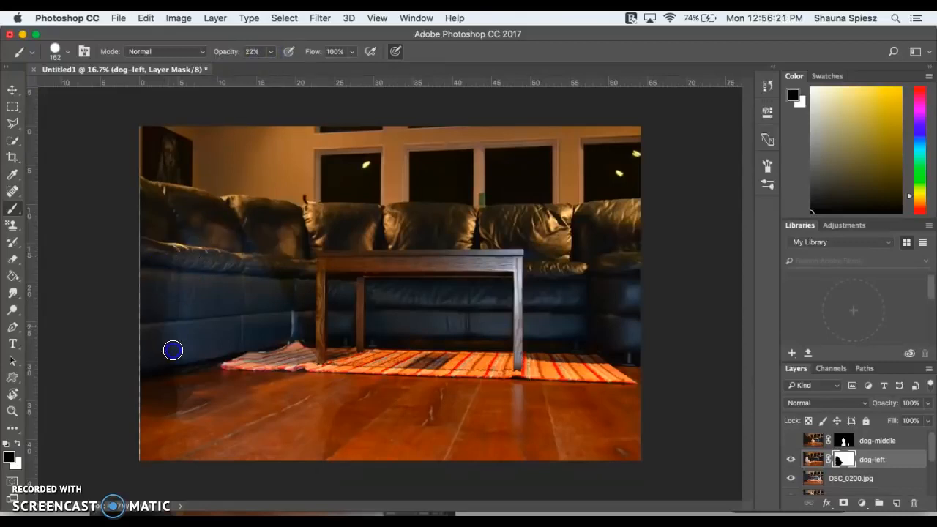
{"action": "mouse_move", "coordinate": [185, 377]}
{"action": "left_mouse_down"}
{"action": "mouse_move", "coordinate": [170, 320]}
{"action": "mouse_move", "coordinate": [184, 312]}
{"action": "left_mouse_up"}
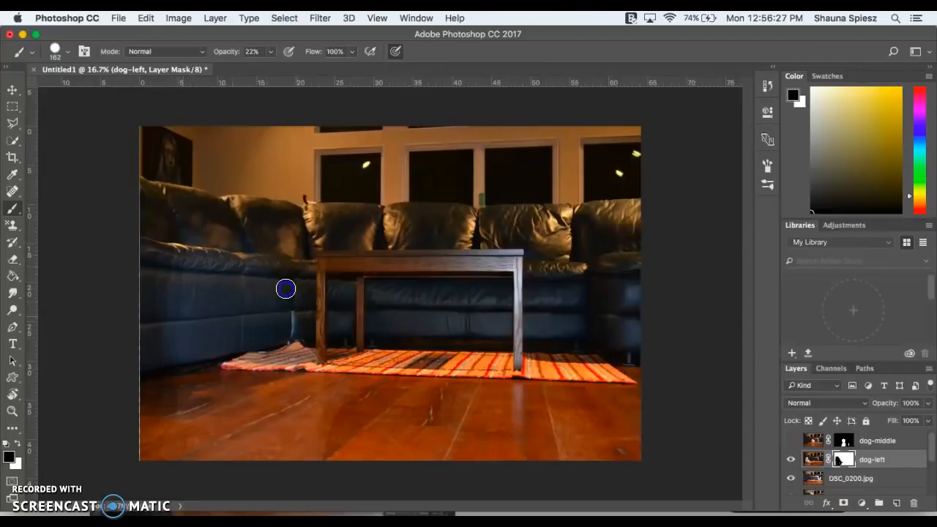
{"action": "mouse_move", "coordinate": [305, 336]}
{"action": "left_mouse_down"}
{"action": "mouse_move", "coordinate": [318, 392]}
{"action": "mouse_move", "coordinate": [343, 412]}
{"action": "mouse_move", "coordinate": [324, 473]}
{"action": "left_mouse_up"}
- Invert the dog-left layer mask and show the dog-middle layer
{"action": "key", "text": "super+i"}
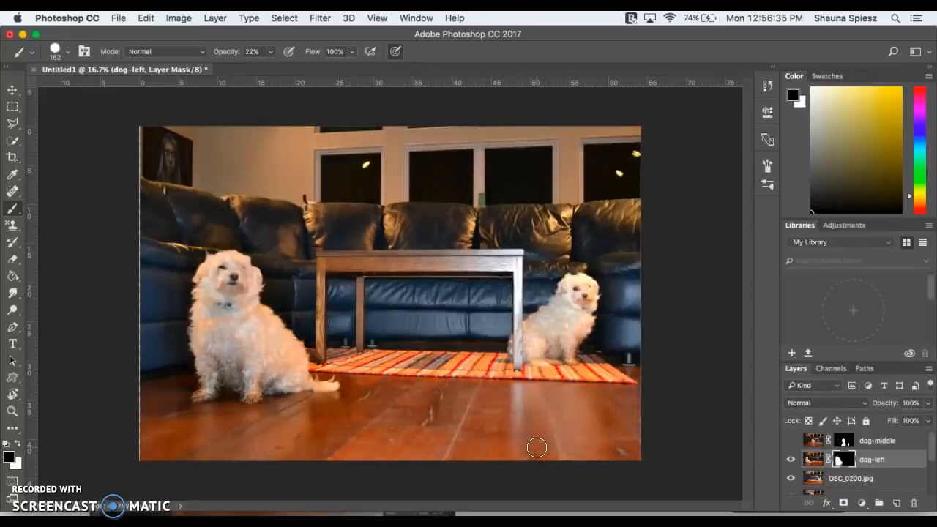
{"action": "left_click", "coordinate": [790, 441]}
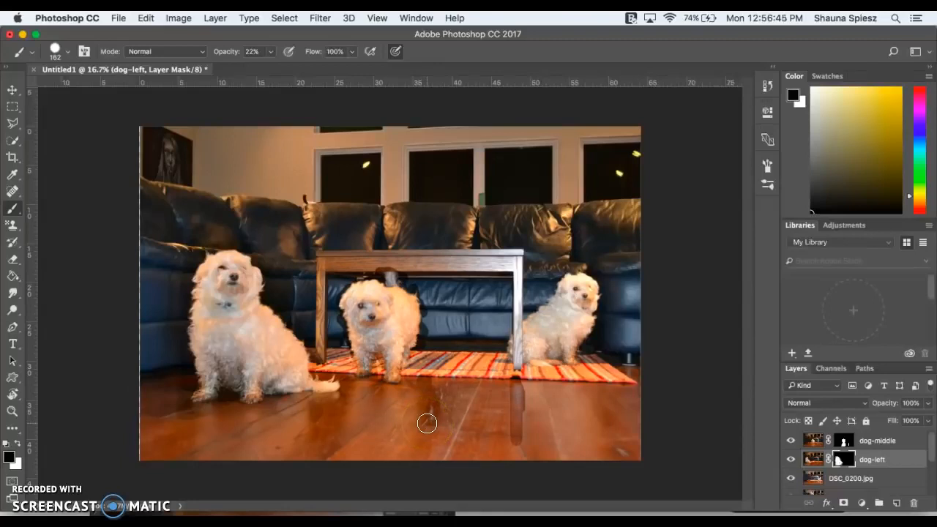
{"action": "scroll", "coordinate": [821, 459], "scroll_direction": "down", "scroll_amount": 5}
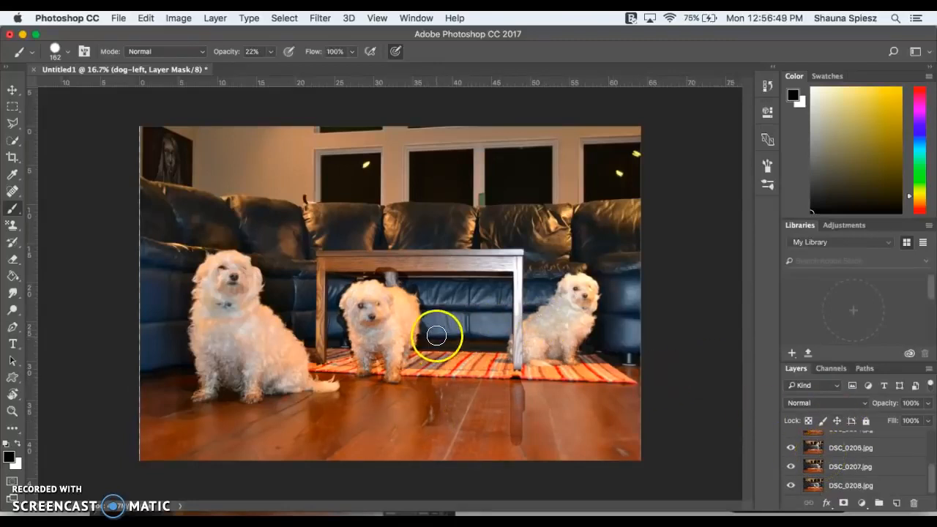
{"action": "mouse_move", "coordinate": [370, 266]}
{"action": "left_mouse_down"}
{"action": "mouse_move", "coordinate": [343, 320]}
{"action": "mouse_move", "coordinate": [339, 283]}
{"action": "mouse_move", "coordinate": [401, 277]}
{"action": "mouse_move", "coordinate": [430, 339]}
{"action": "mouse_move", "coordinate": [407, 307]}
{"action": "mouse_move", "coordinate": [321, 318]}
{"action": "mouse_move", "coordinate": [345, 298]}
{"action": "mouse_move", "coordinate": [397, 300]}
{"action": "mouse_move", "coordinate": [414, 358]}
{"action": "mouse_move", "coordinate": [408, 318]}
{"action": "mouse_move", "coordinate": [330, 342]}
{"action": "left_mouse_up"}
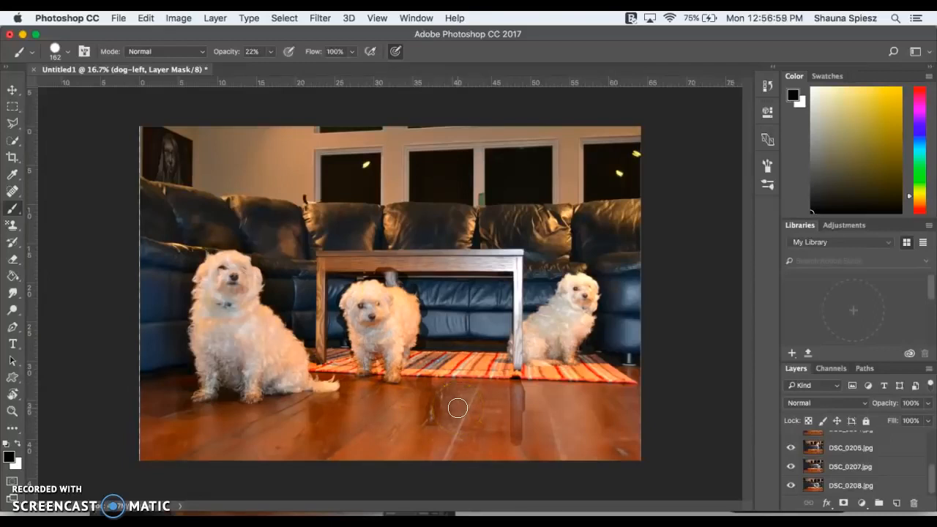
{"action": "scroll", "coordinate": [811, 456], "scroll_direction": "up", "scroll_amount": 5}
{"action": "scroll", "coordinate": [809, 456], "scroll_direction": "down", "scroll_amount": 5}
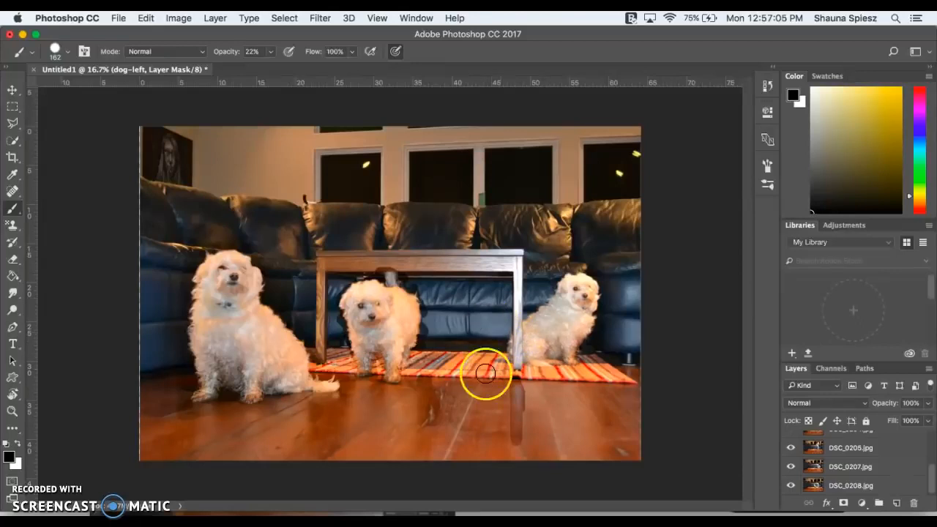
{"action": "mouse_move", "coordinate": [536, 298]}
{"action": "left_mouse_down"}
{"action": "mouse_move", "coordinate": [560, 299]}
{"action": "mouse_move", "coordinate": [568, 284]}
{"action": "mouse_move", "coordinate": [567, 356]}
{"action": "mouse_move", "coordinate": [539, 355]}
{"action": "mouse_move", "coordinate": [532, 329]}
{"action": "mouse_move", "coordinate": [513, 321]}
{"action": "mouse_move", "coordinate": [509, 350]}
{"action": "mouse_move", "coordinate": [480, 320]}
{"action": "mouse_move", "coordinate": [431, 343]}
{"action": "left_mouse_up"}
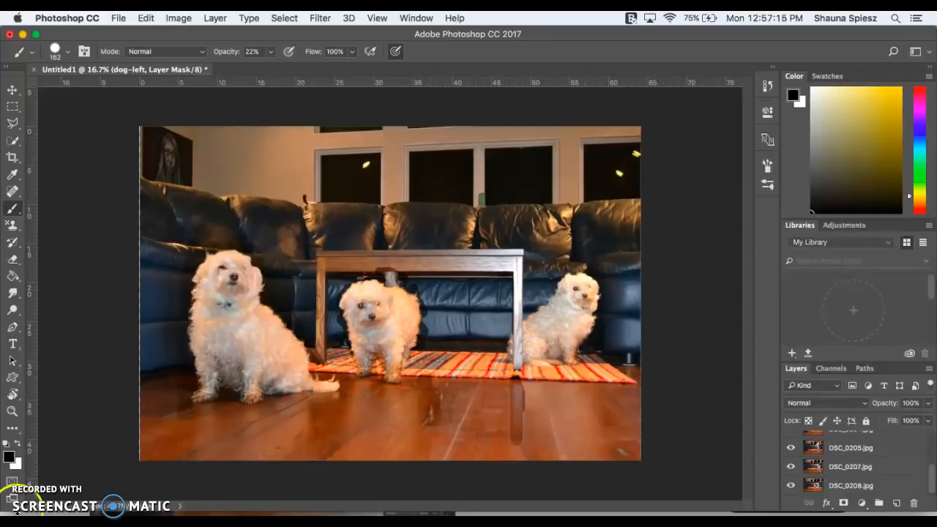